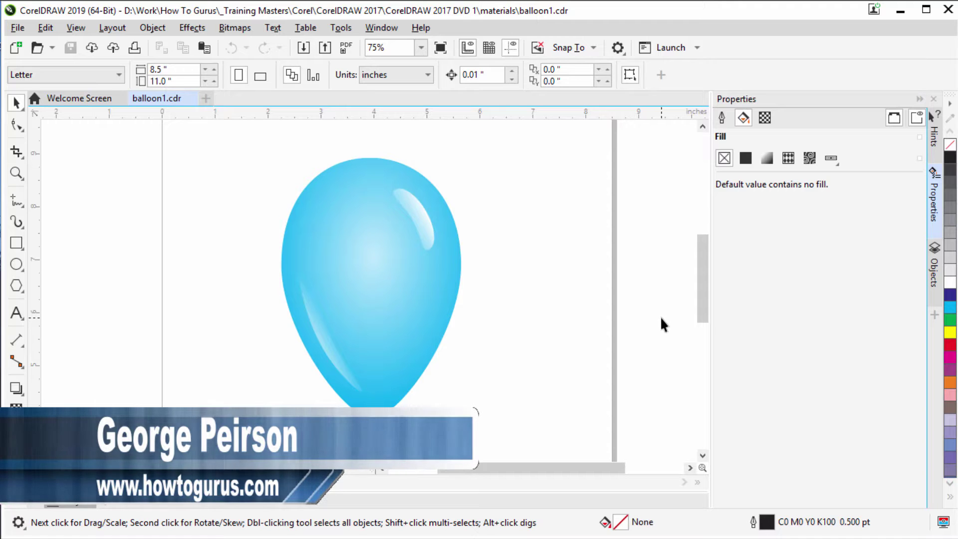
left_click(432, 338)
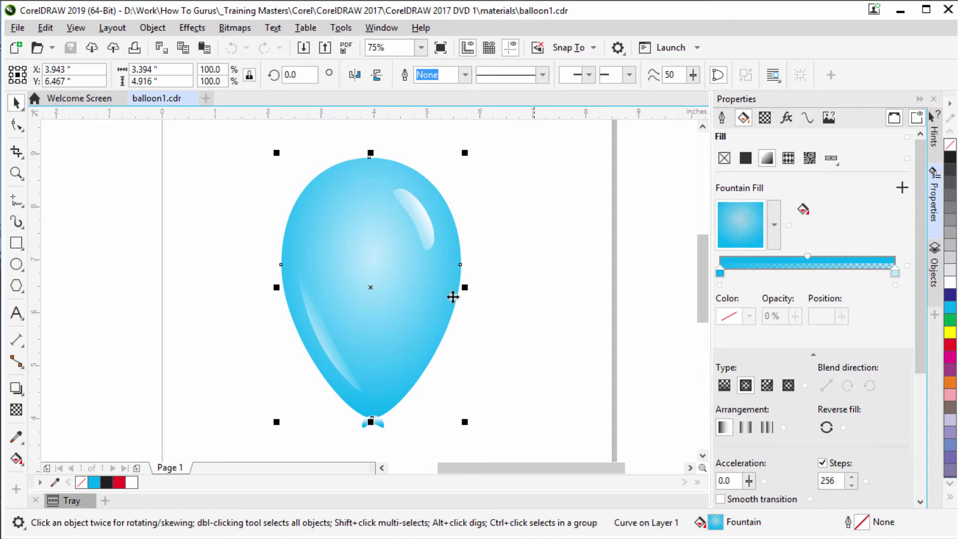
left_click(585, 335)
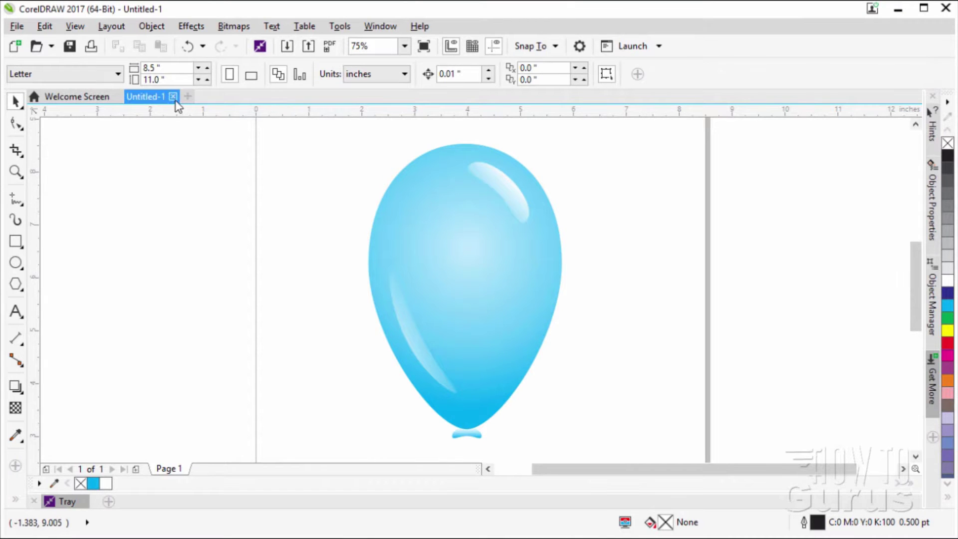
Close the Untitled-1 balloon document without saving and create a new portrait Letter document in CMYK at 300 dpi
left_click(172, 97)
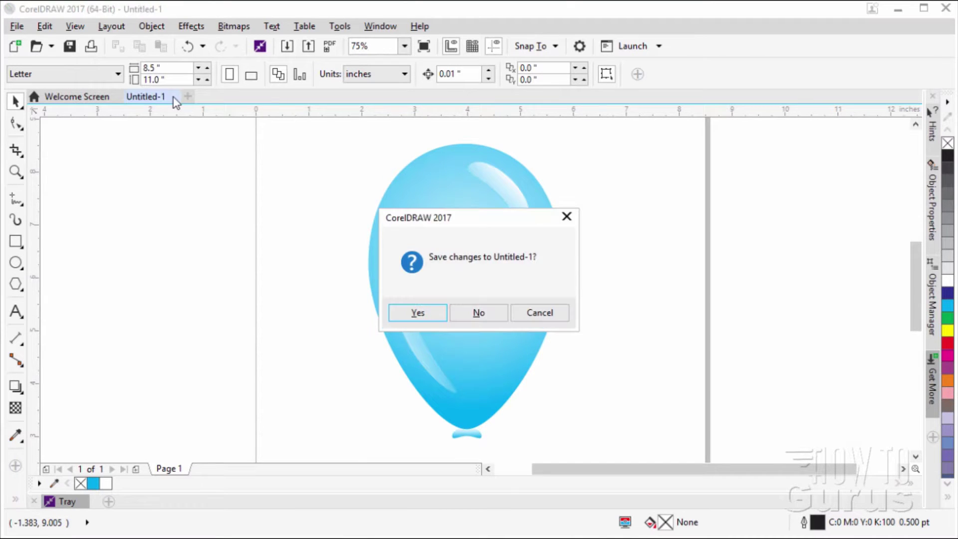
left_click(474, 315)
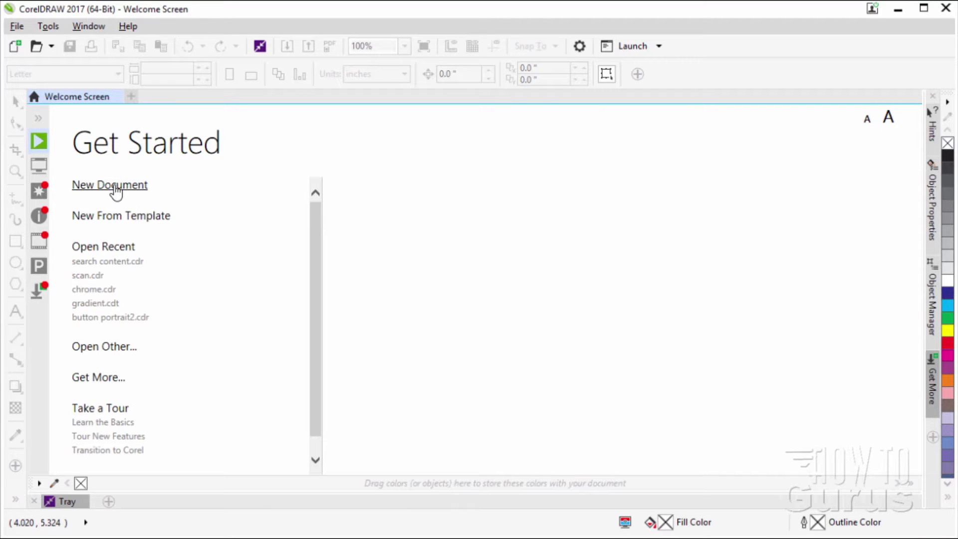
left_click(16, 48)
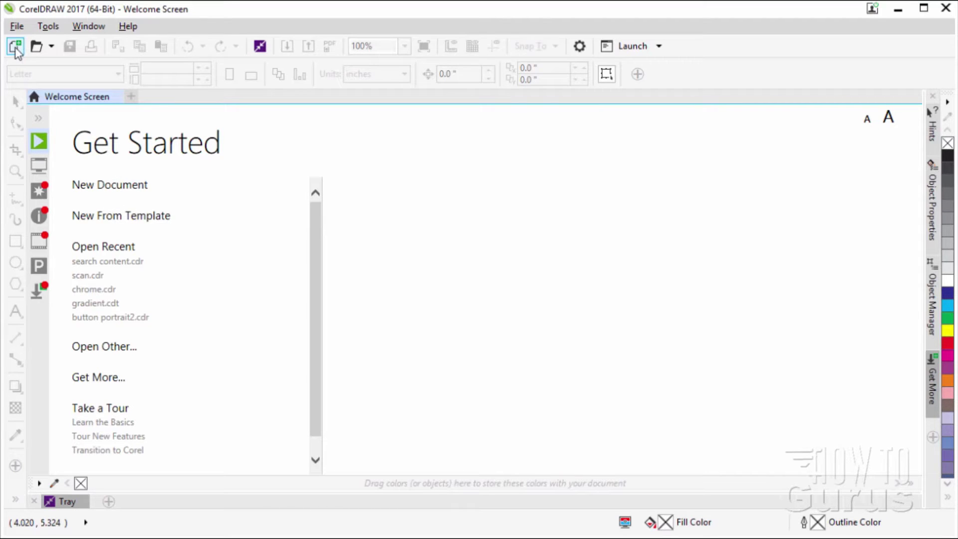
mouse_move(524, 257)
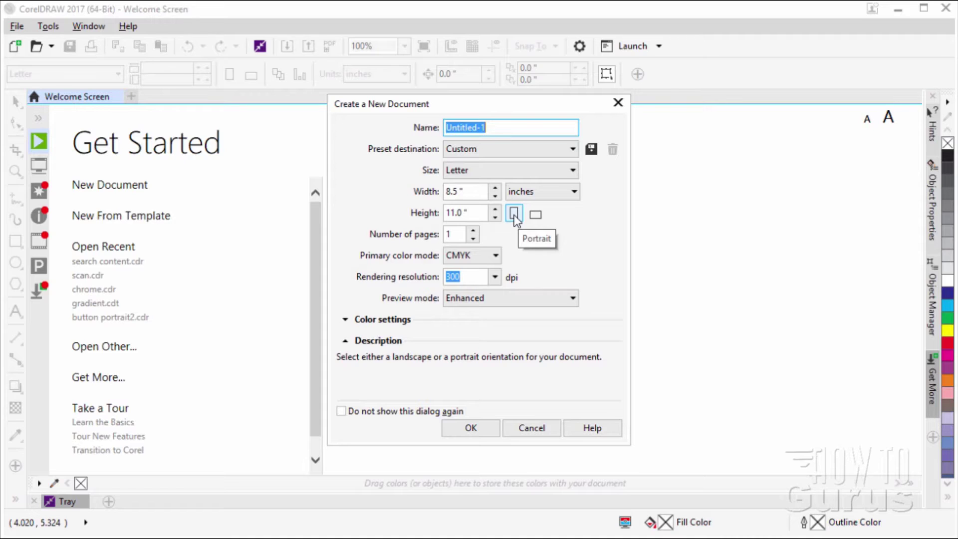
left_click(472, 425)
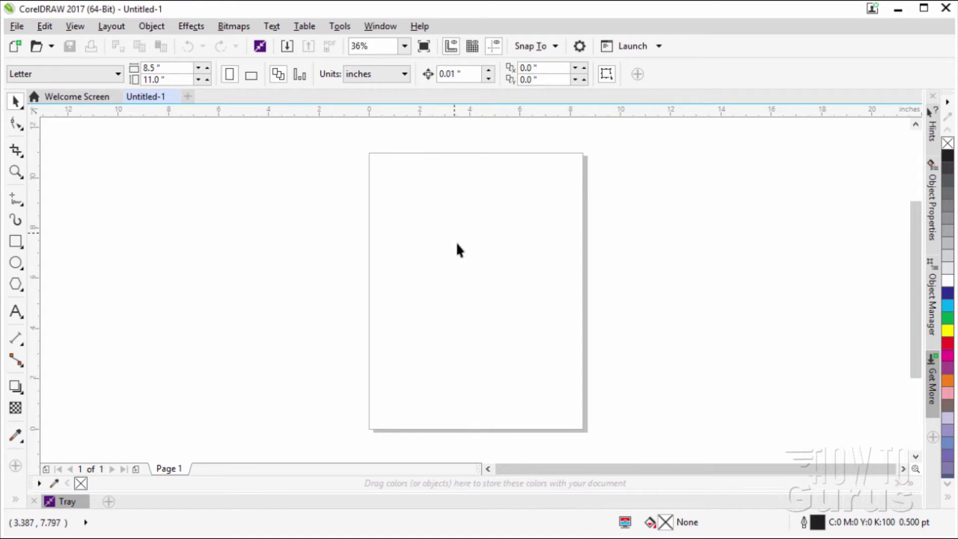
Draw an upright ellipse about 3.4 by 4.65 inches and move its center to about X 3.94, Y 6.90 inches
left_click(15, 263)
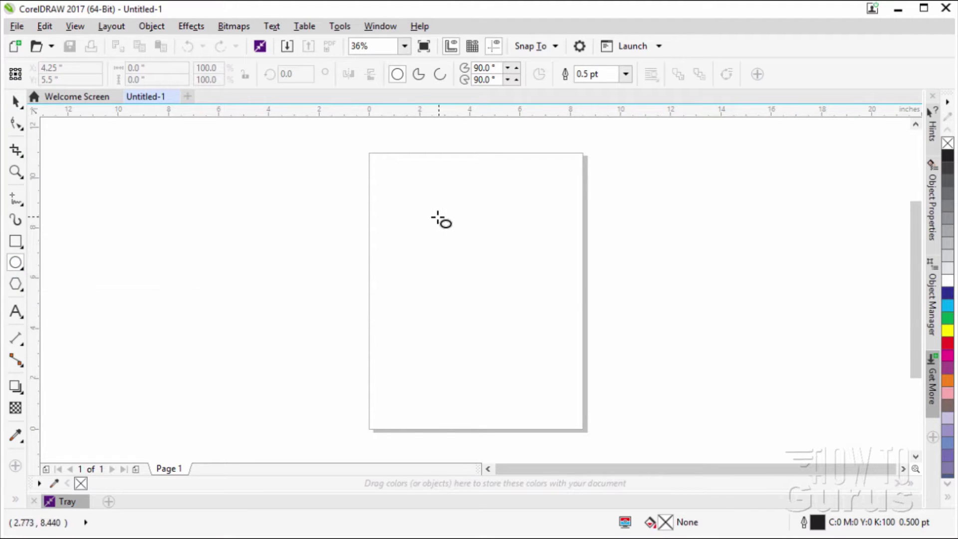
mouse_move(438, 217)
left_mouse_down()
mouse_move(460, 268)
mouse_move(509, 312)
mouse_move(503, 327)
mouse_move(523, 336)
left_mouse_up()
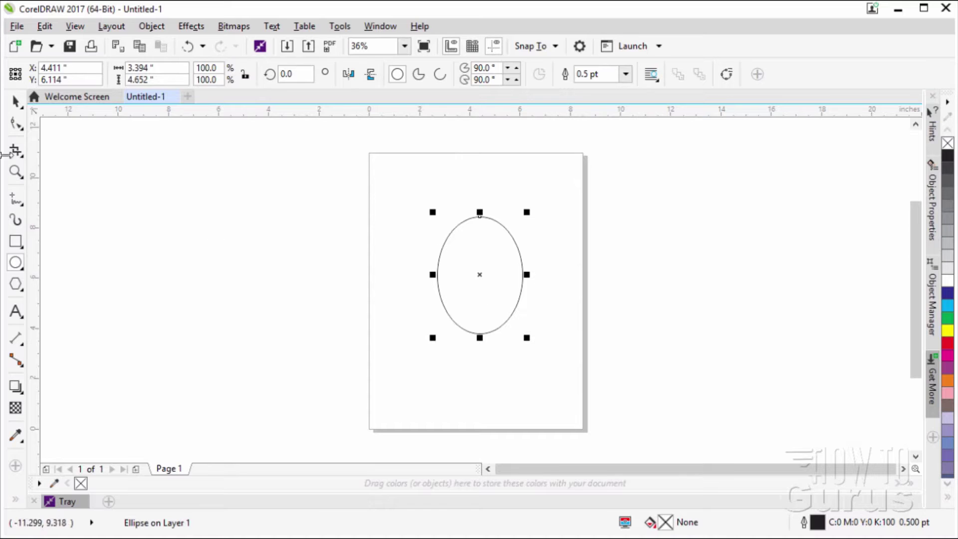
left_click(16, 101)
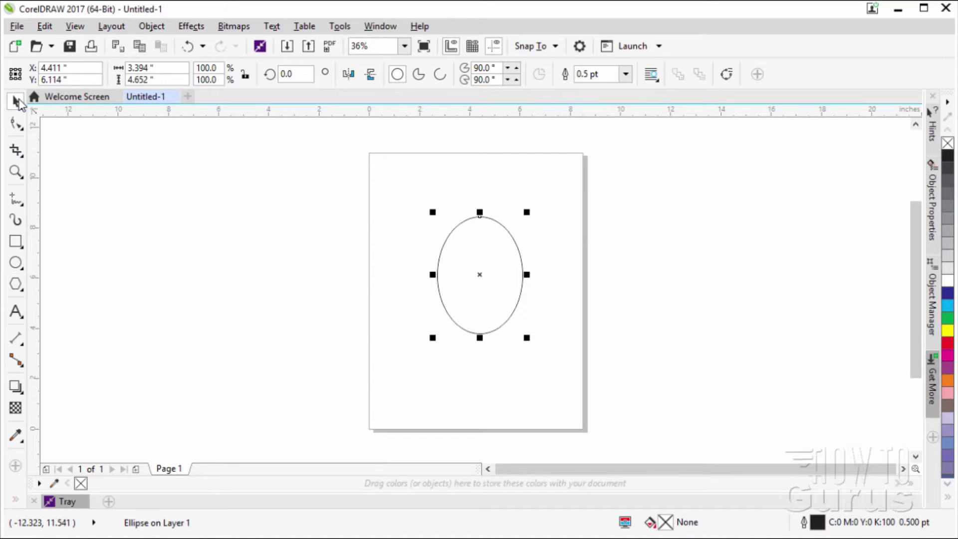
left_click_drag(468, 273, 456, 255)
left_click(466, 257)
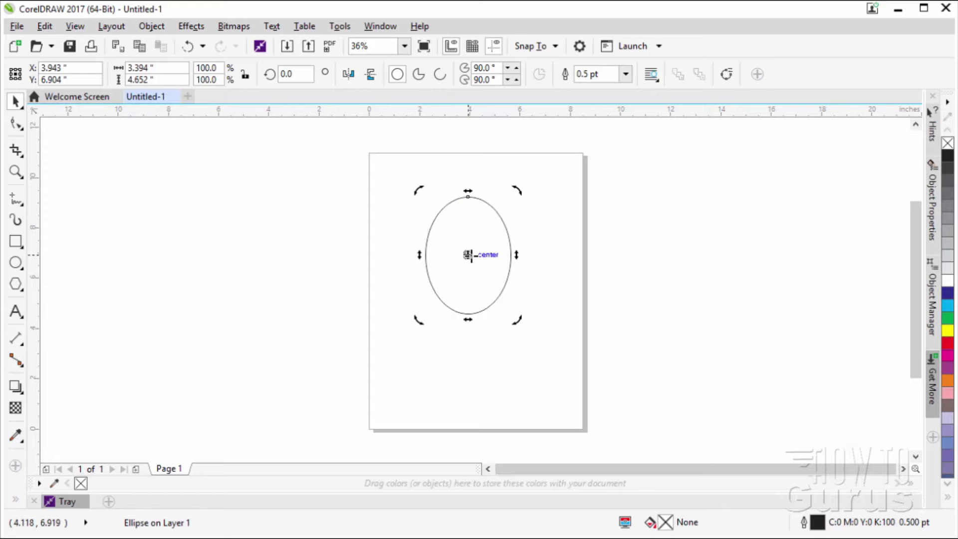
left_click(468, 256)
scroll(468, 254, "up", 2)
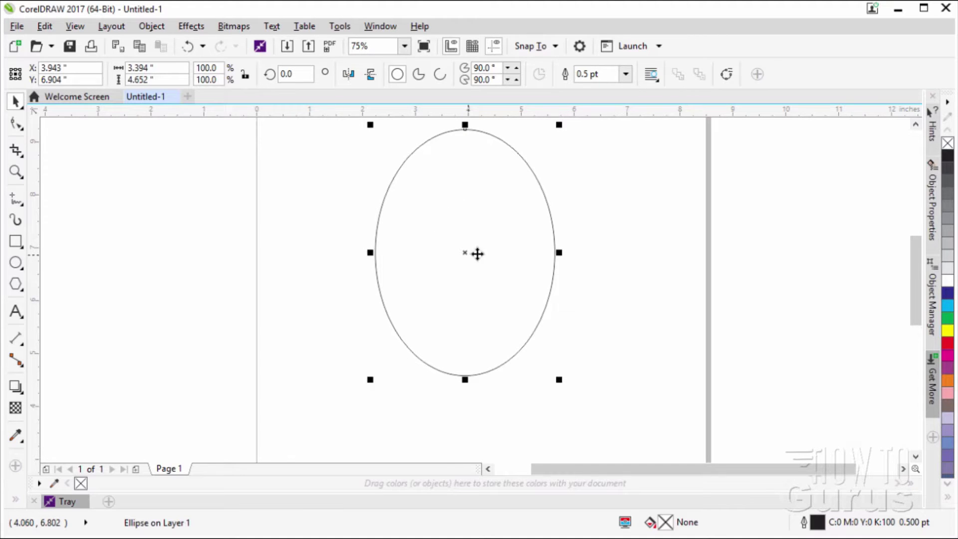
left_click_drag(912, 298, 912, 291)
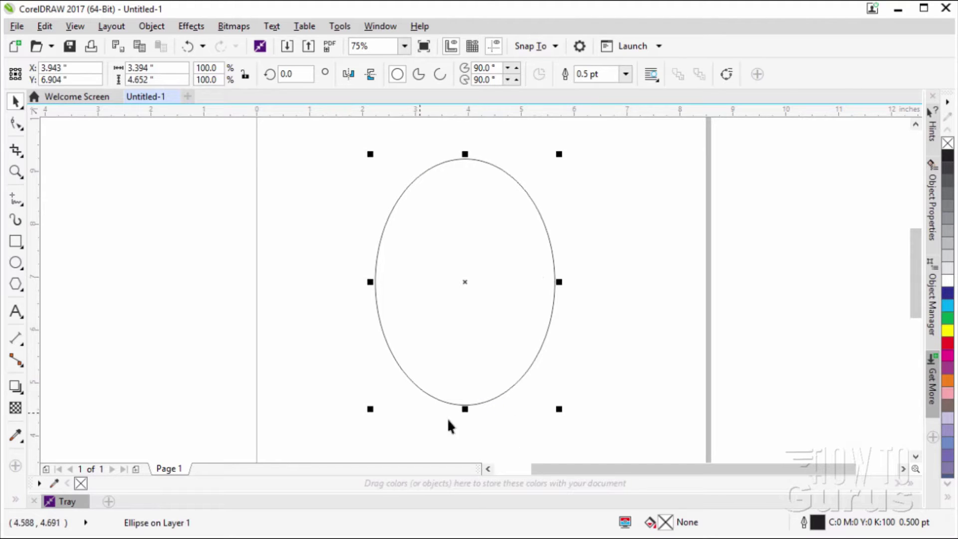
Convert the ellipse to curves and shorten the bottom node's handles to taper the lower end
right_click(463, 224)
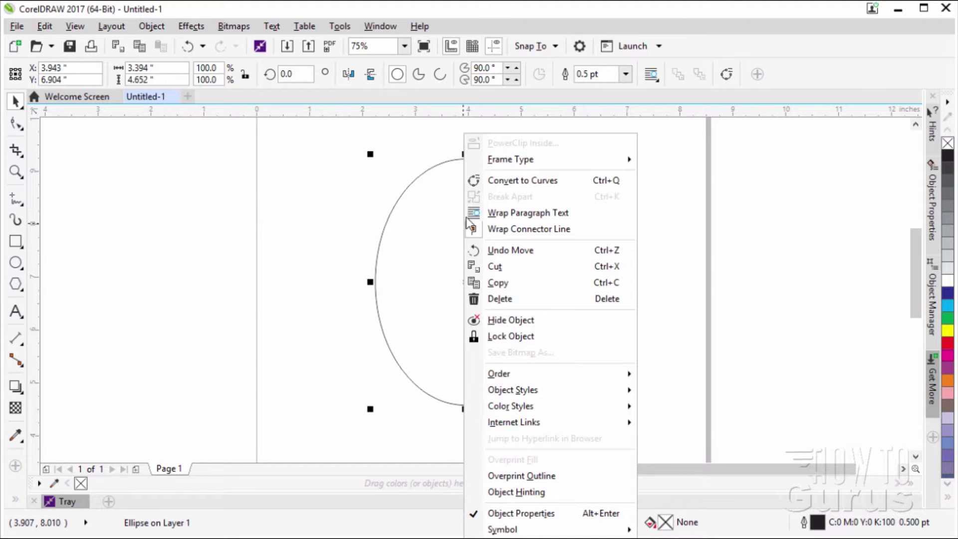
left_click(524, 181)
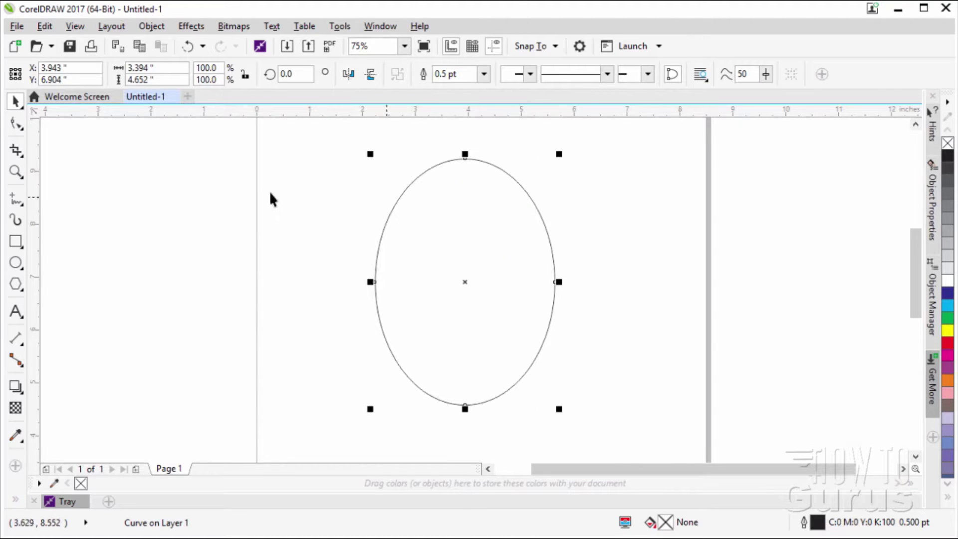
left_click(19, 125)
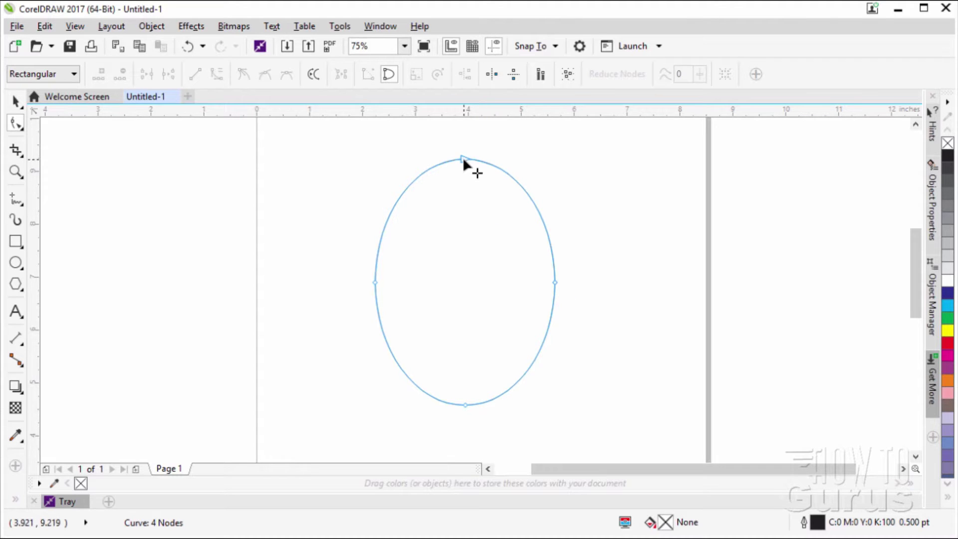
left_click(465, 405)
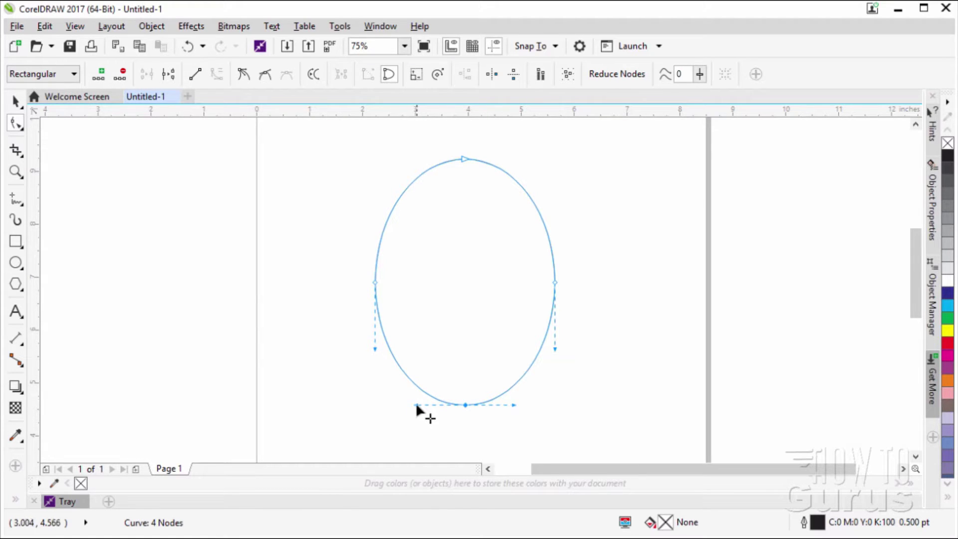
left_click_drag(416, 406, 439, 406)
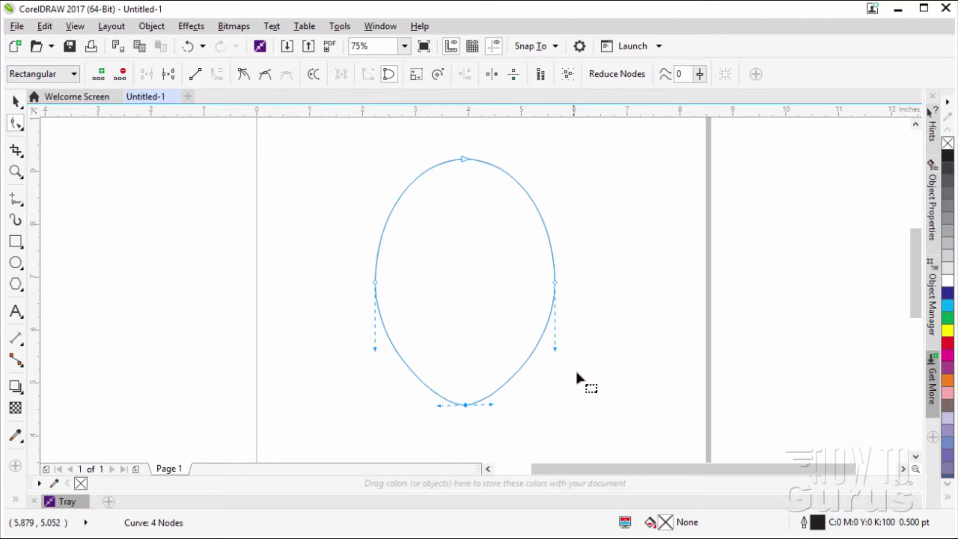
Lower the curve's bottom node and its top node to form a balloon outline about 4.92 inches tall
scroll(914, 277, "down", 2)
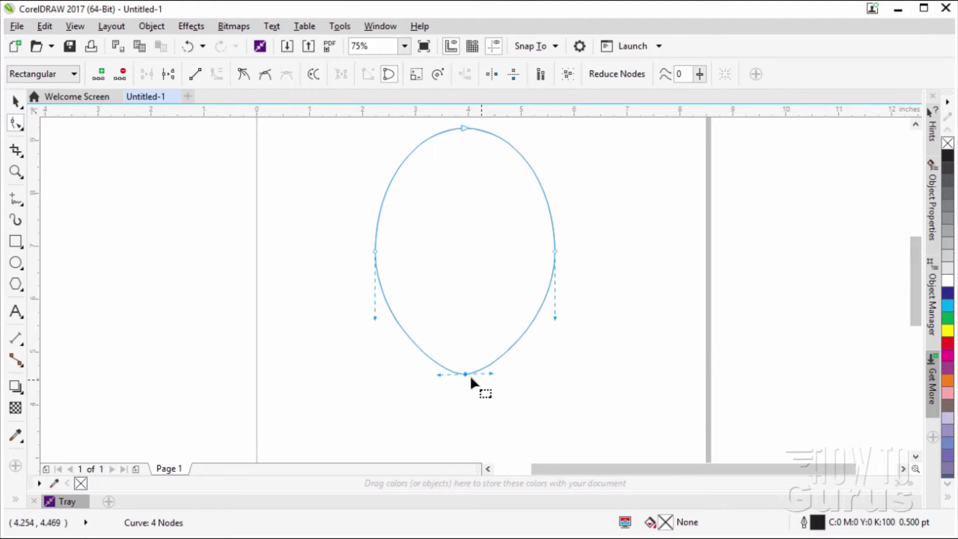
left_click_drag(465, 377, 468, 412)
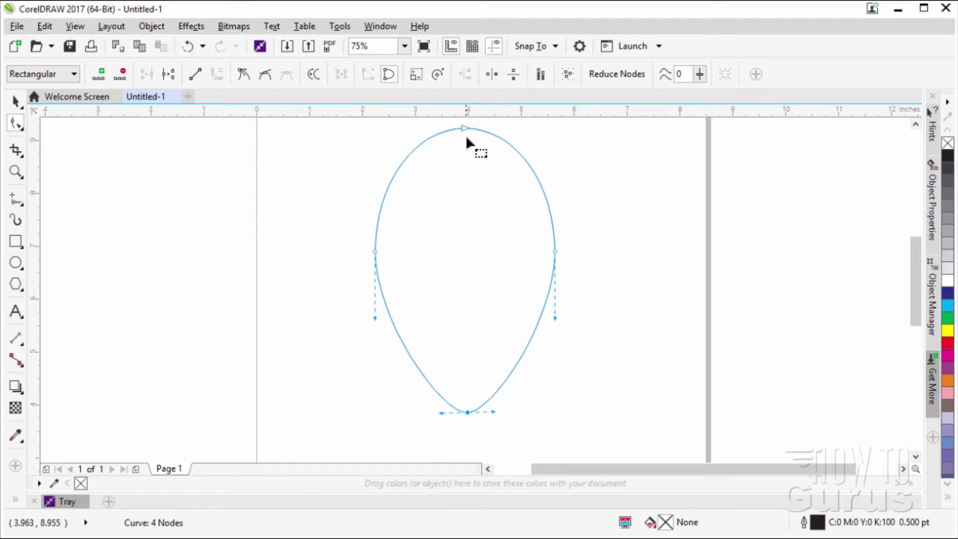
left_click_drag(464, 128, 463, 144)
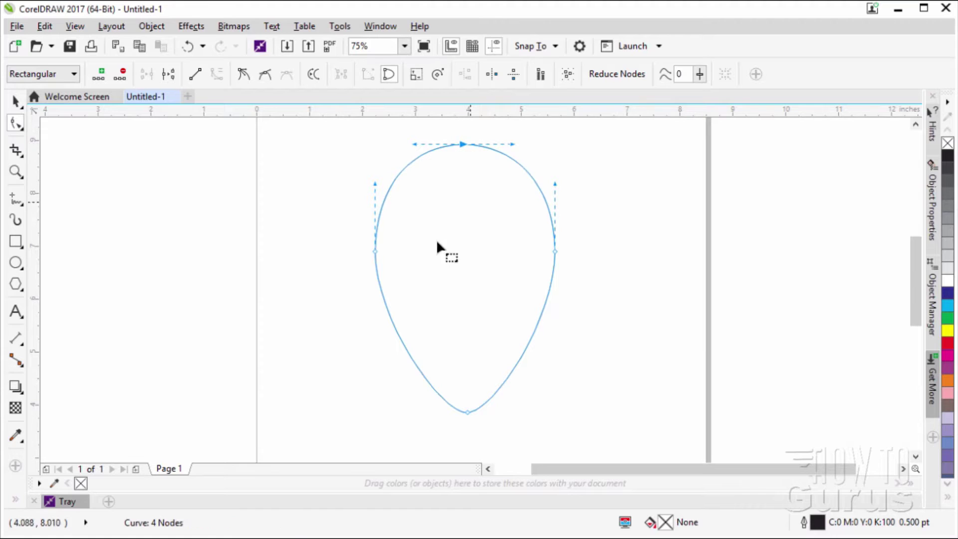
left_click(468, 410)
left_click_drag(468, 410, 467, 406)
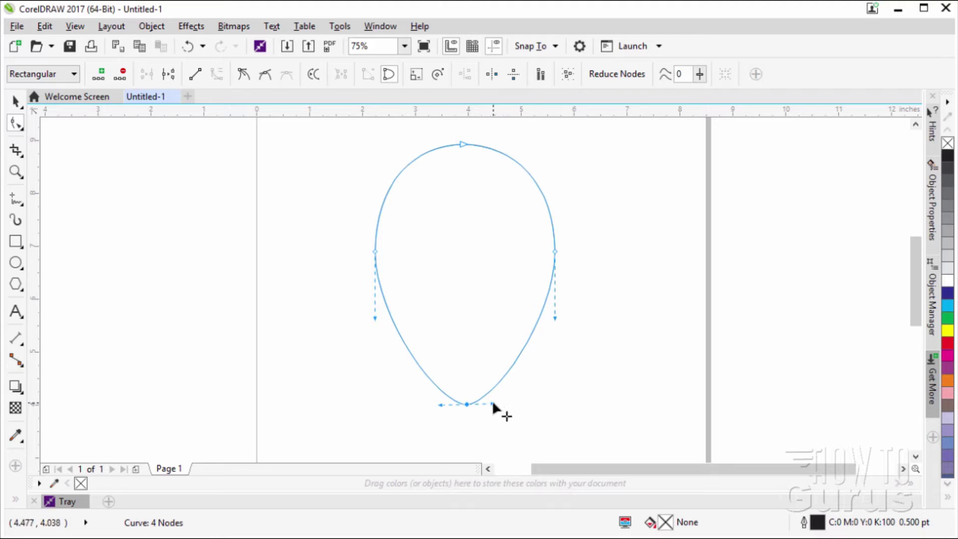
left_click(538, 400)
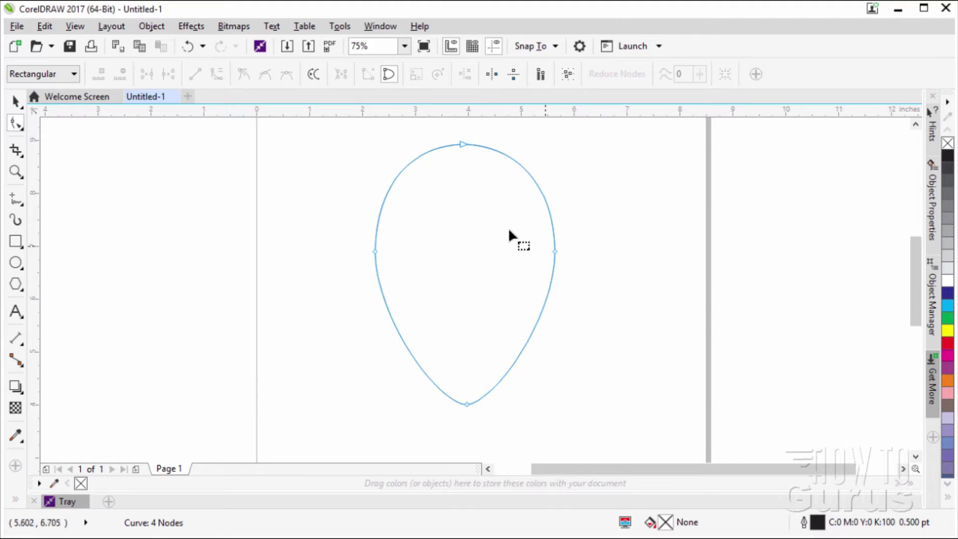
Fill the balloon shape with cyan (C100 M0 Y0 K0) and remove its outline
left_click(16, 103)
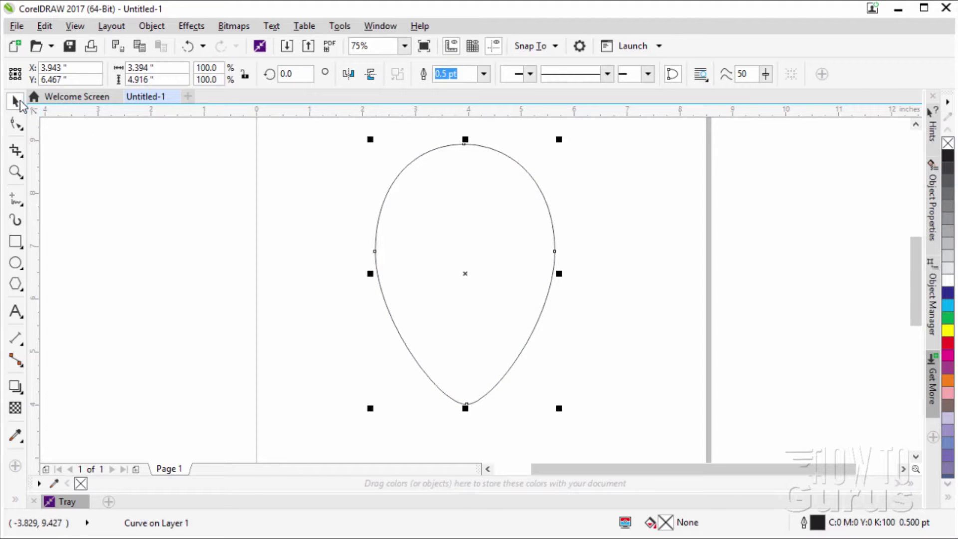
left_click(949, 307)
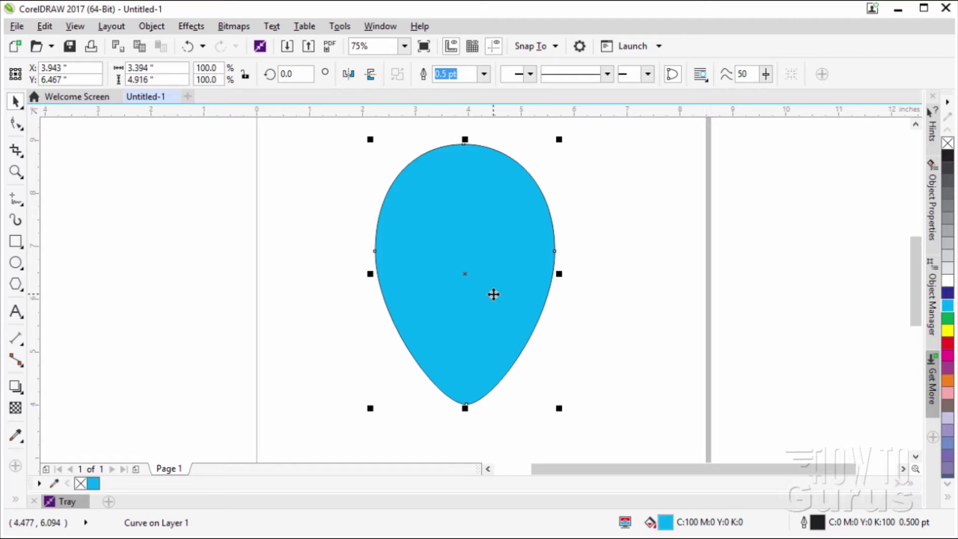
right_click(949, 144)
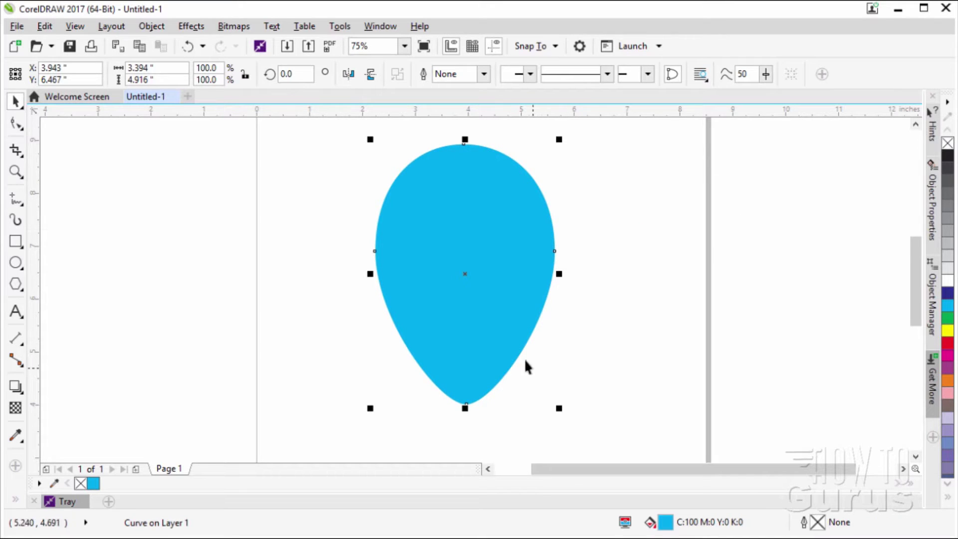
Try a black outline and a red fill on the balloon, restoring no outline and the cyan fill
right_click(948, 158)
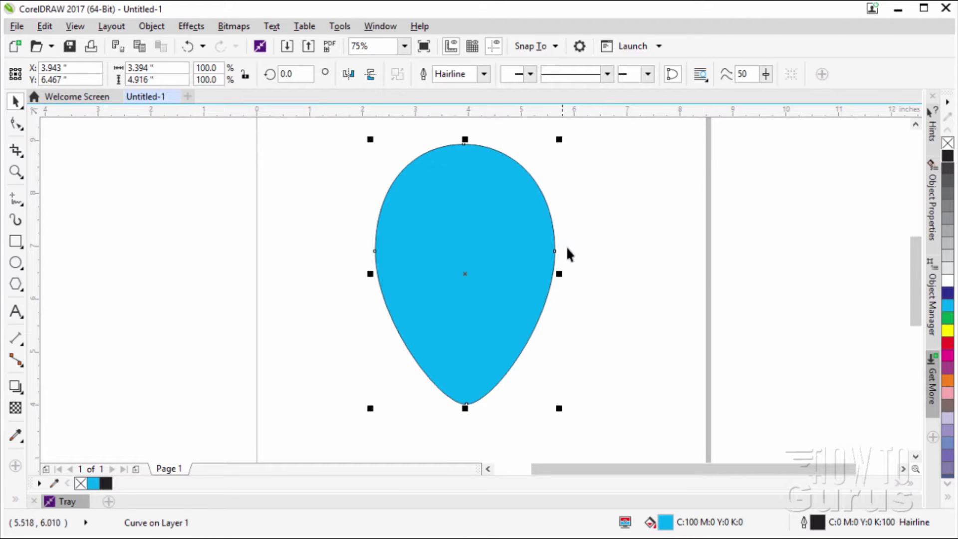
right_click(949, 144)
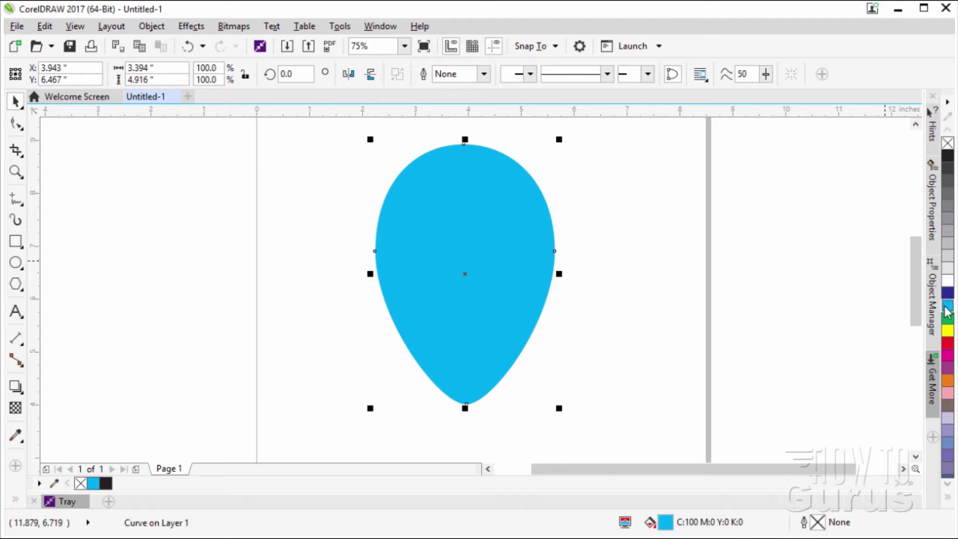
left_click(948, 343)
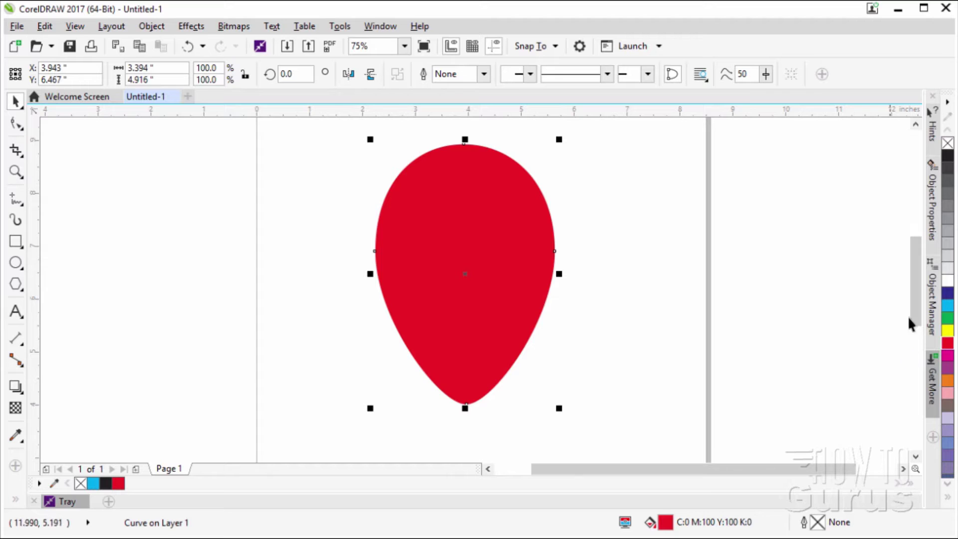
left_click(947, 308)
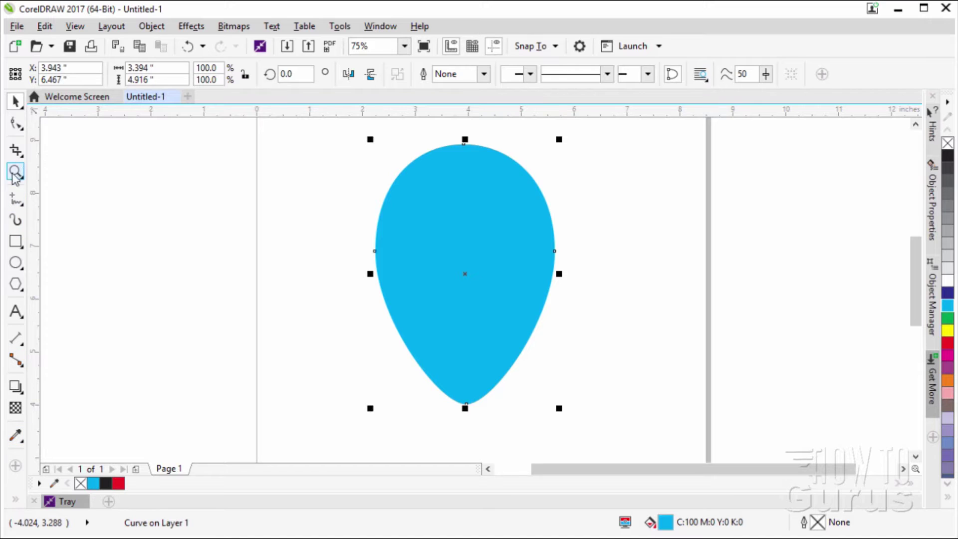
Apply a linear fountain fill to the balloon with the Interactive Fill tool, running diagonally from its upper centre toward its lower-right side
left_click(17, 501)
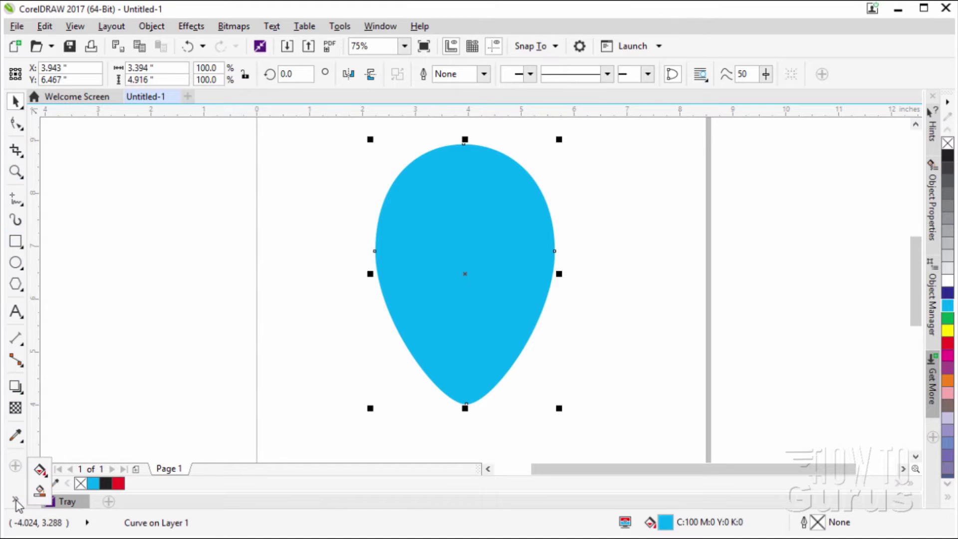
left_click(40, 470)
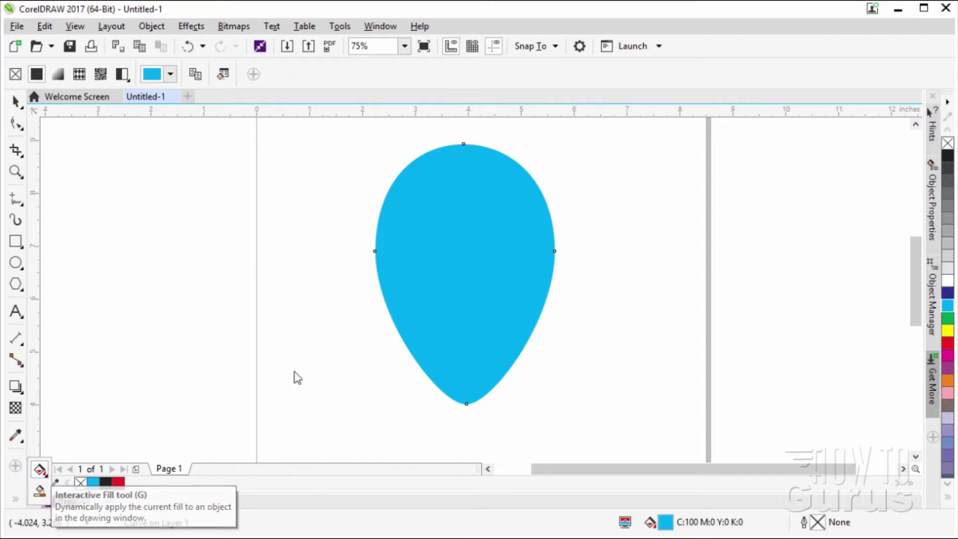
left_click(461, 256)
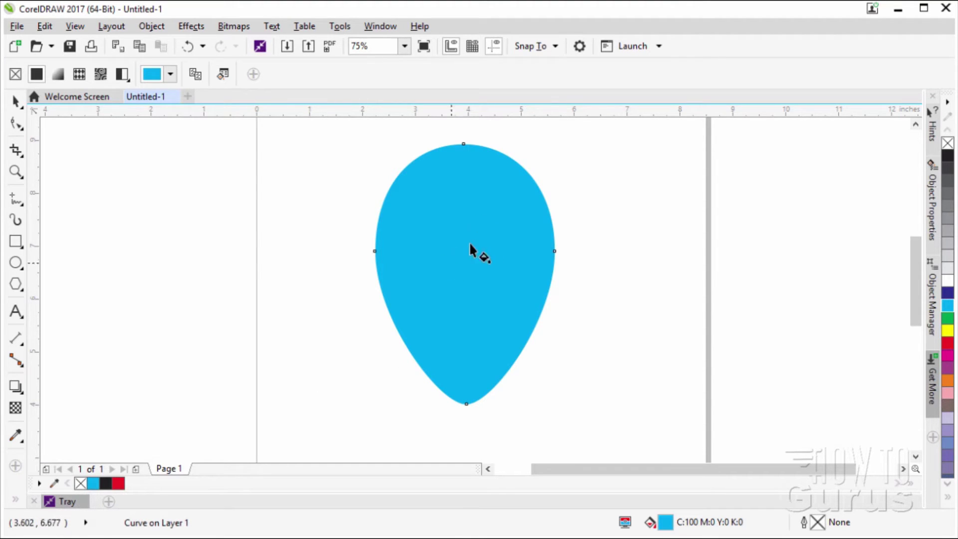
left_click_drag(463, 244, 508, 319)
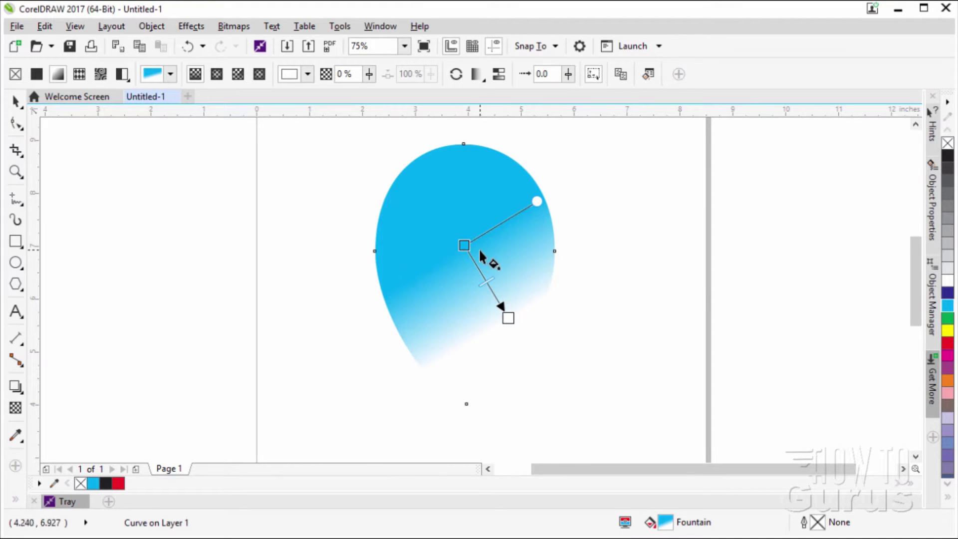
Set the gradient's end node to cyan (C100 M0 Y0 K0) from the CMYK palette and move it to the balloon's bottom tip
left_click(508, 318)
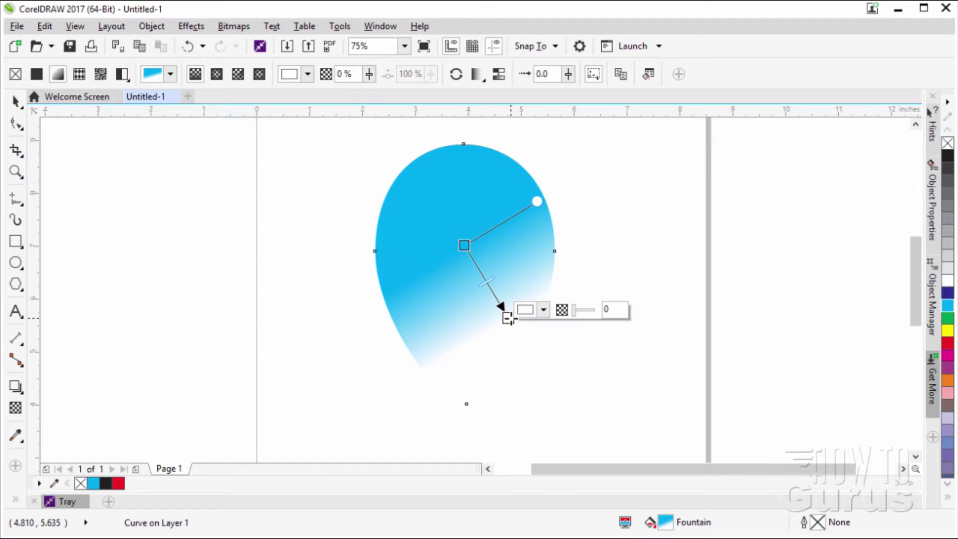
left_click(544, 310)
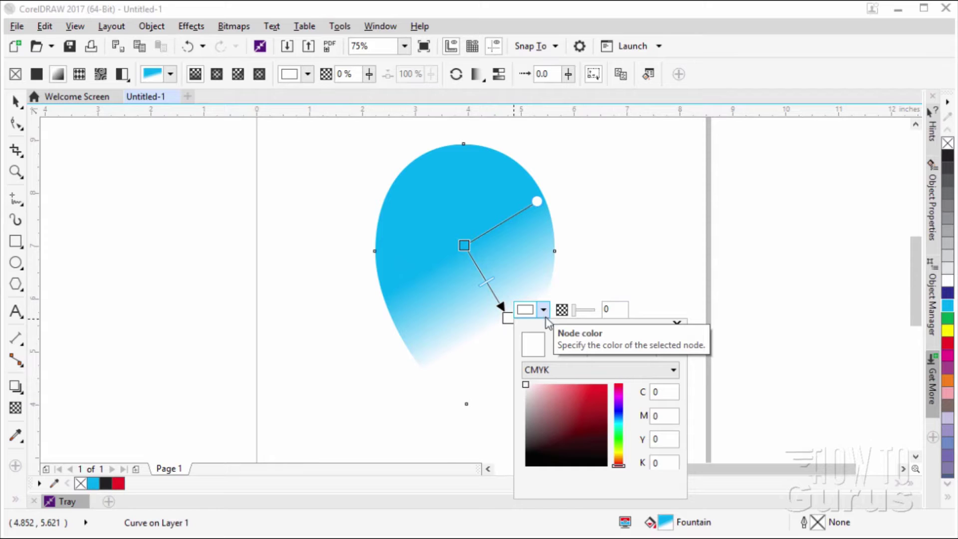
left_click(643, 348)
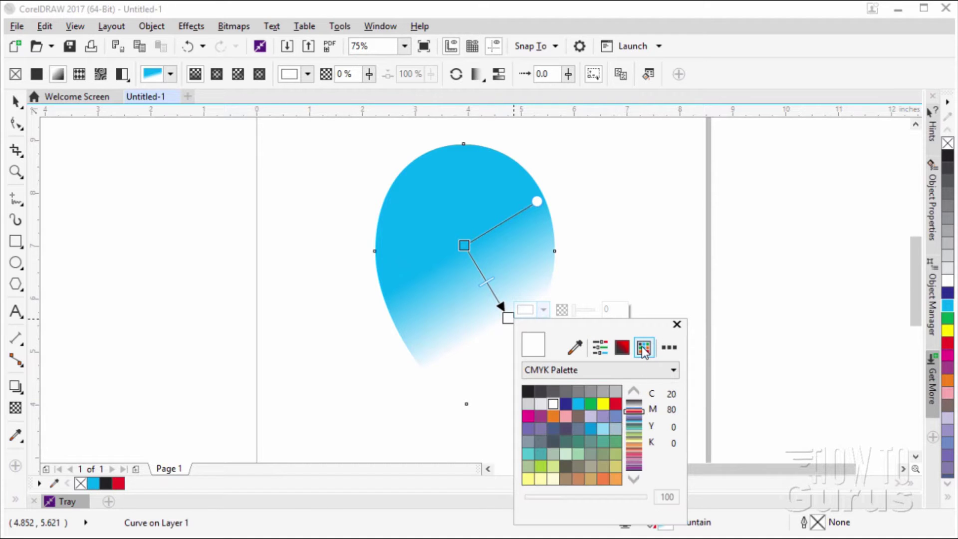
left_click(577, 404)
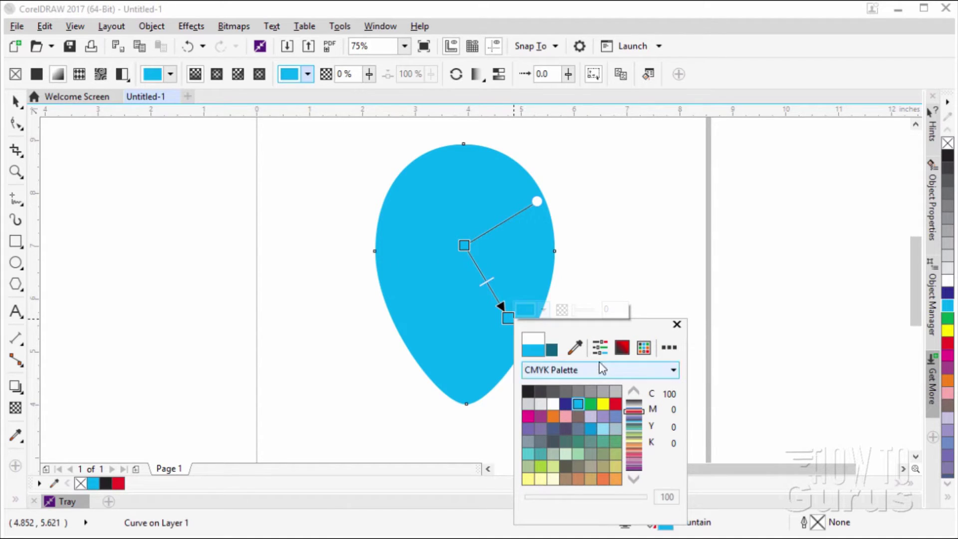
left_click(677, 325)
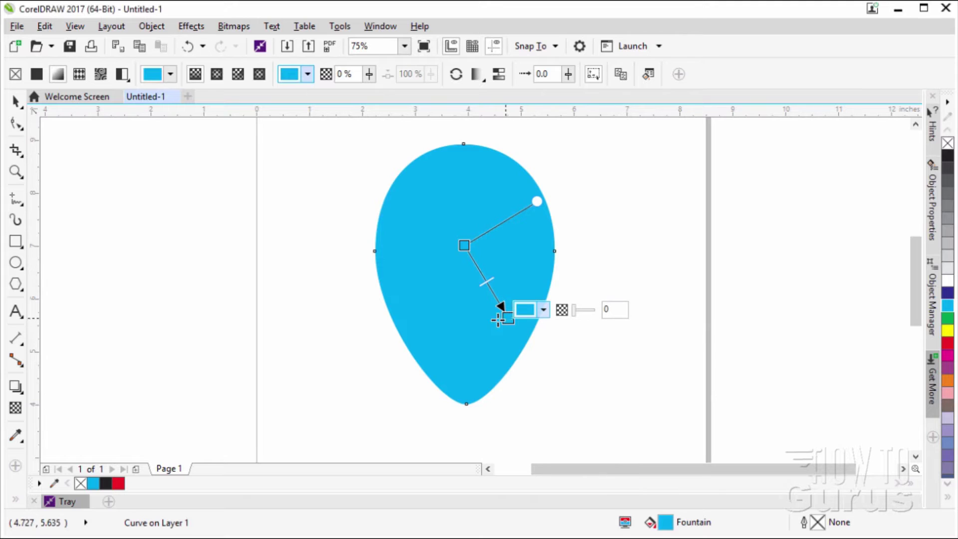
left_click_drag(498, 320, 466, 404)
Align the gradient's start node above the end node and set the start node's transparency to 83%
left_click_drag(464, 245, 466, 243)
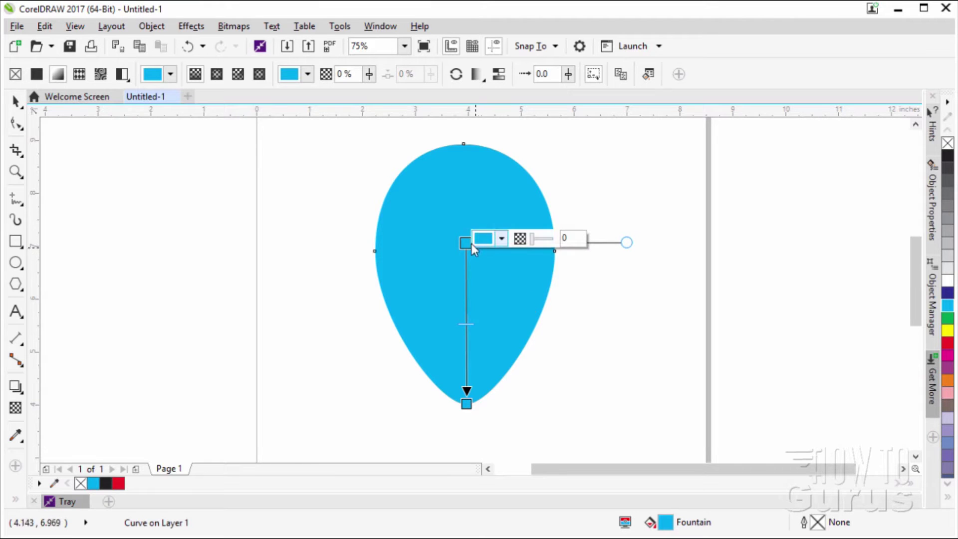
left_click(501, 241)
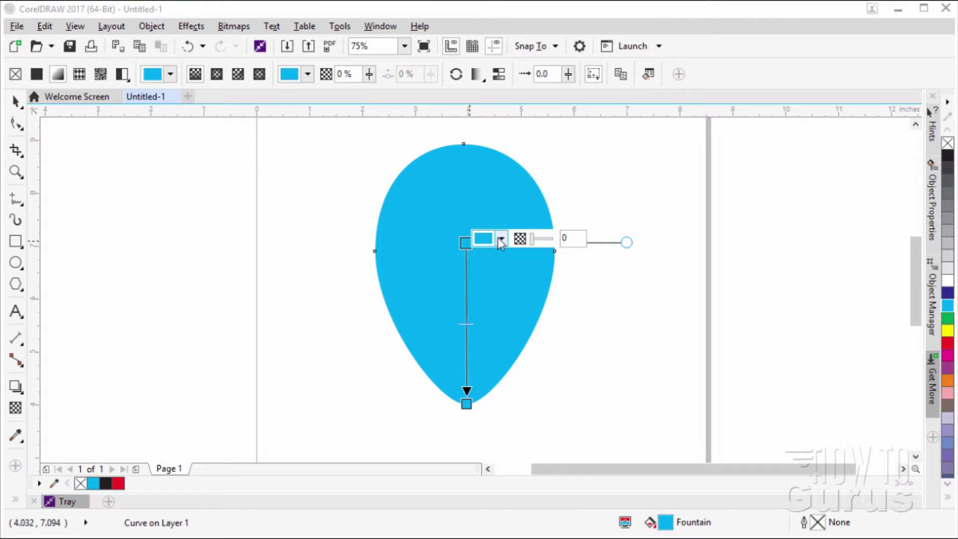
left_click(491, 240)
left_click_drag(534, 243, 552, 241)
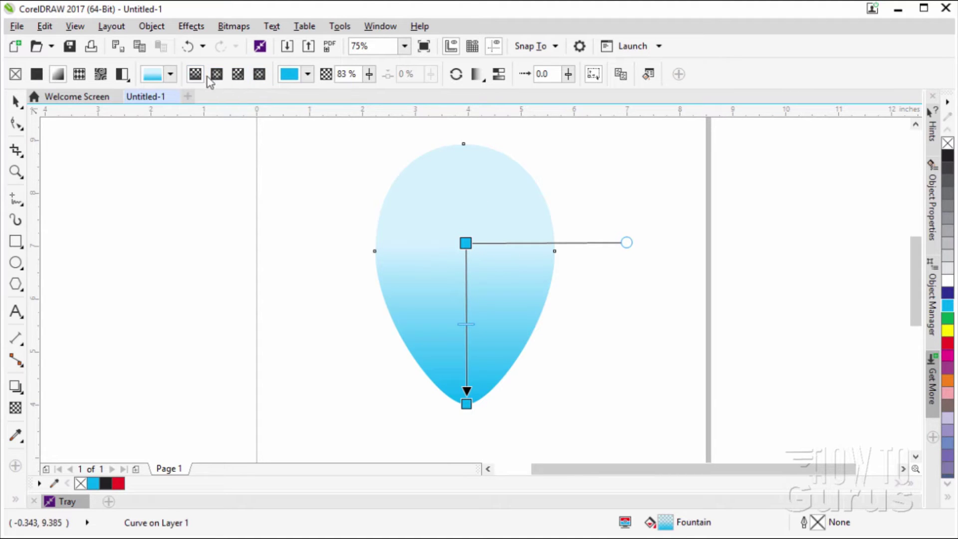
Switch to an elliptical fountain fill centred in the balloon's upper middle and set its outer node's transparency to 0%
left_click(220, 77)
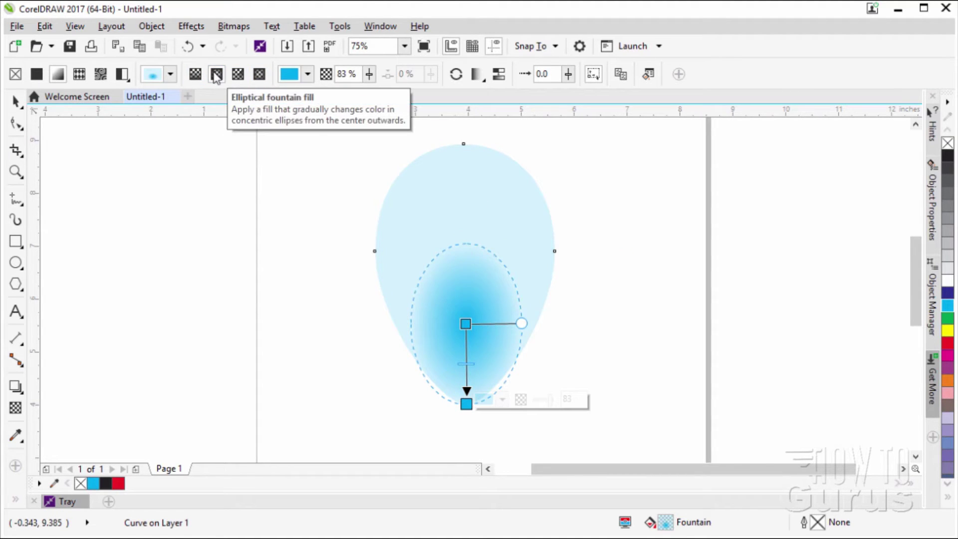
left_click_drag(465, 323, 466, 243)
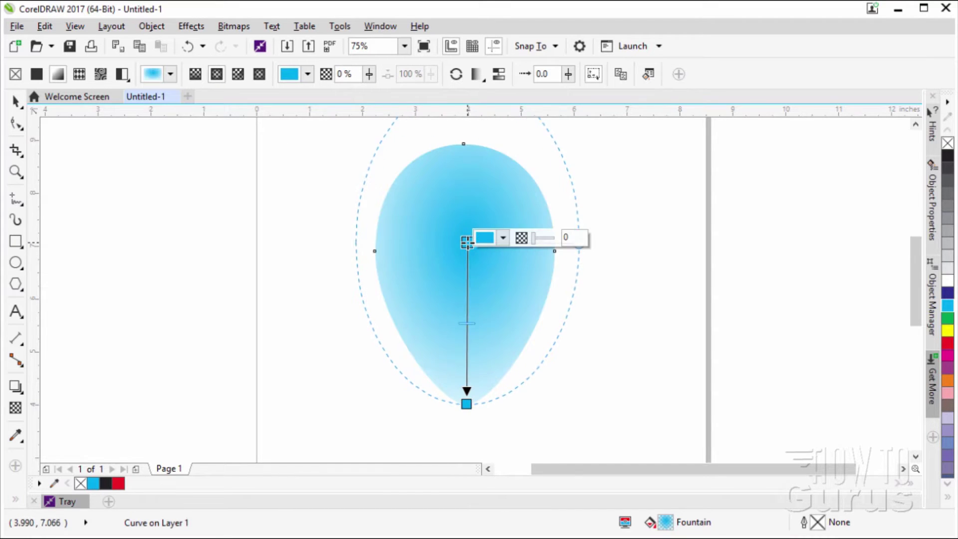
left_click(466, 403)
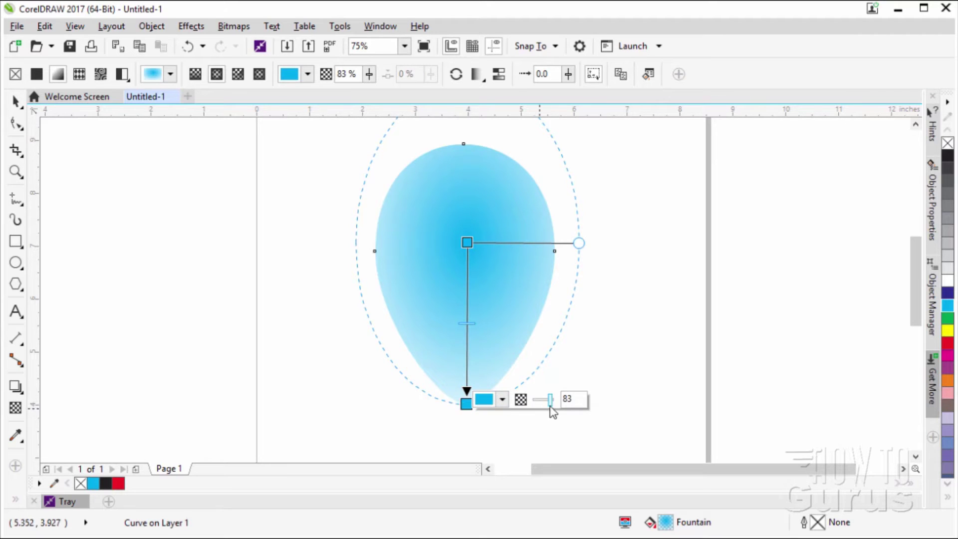
left_click_drag(549, 401, 527, 404)
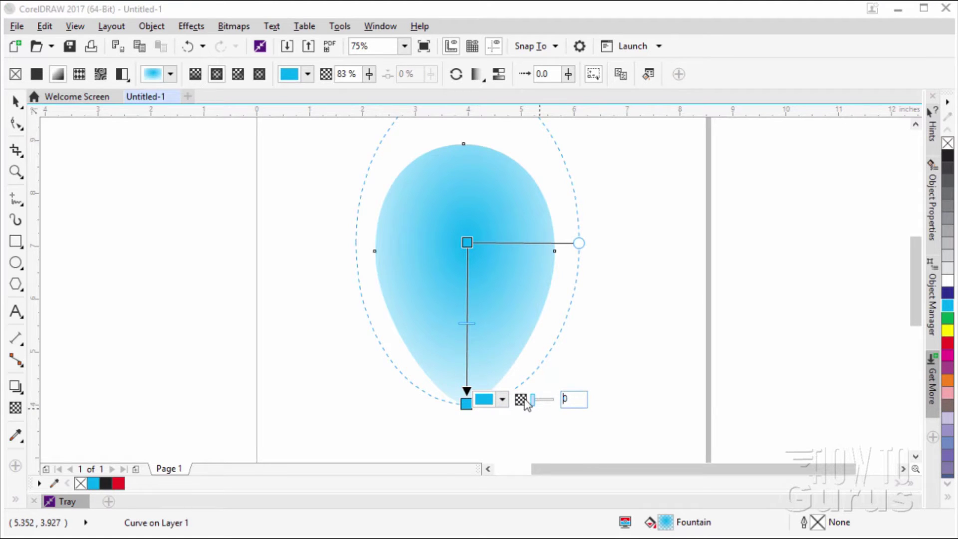
Set the gradient's centre node transparency to 76% to create a light glow, and deselect the balloon
left_click(468, 242)
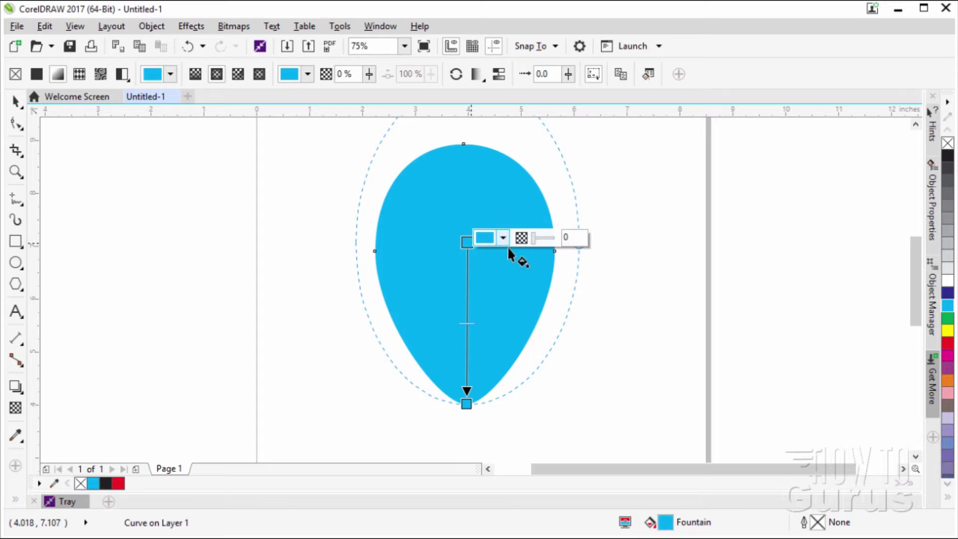
left_click(568, 237)
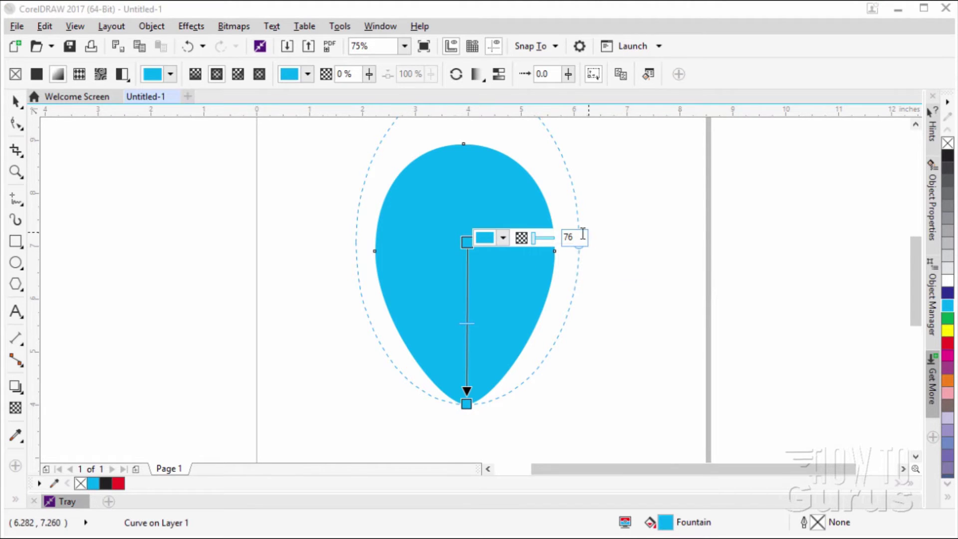
left_click(543, 240)
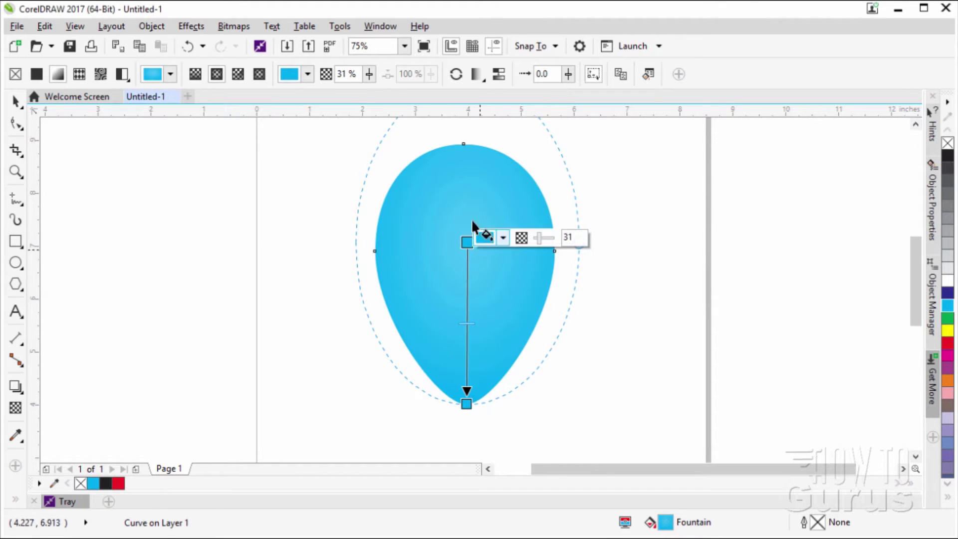
left_click_drag(540, 239, 550, 240)
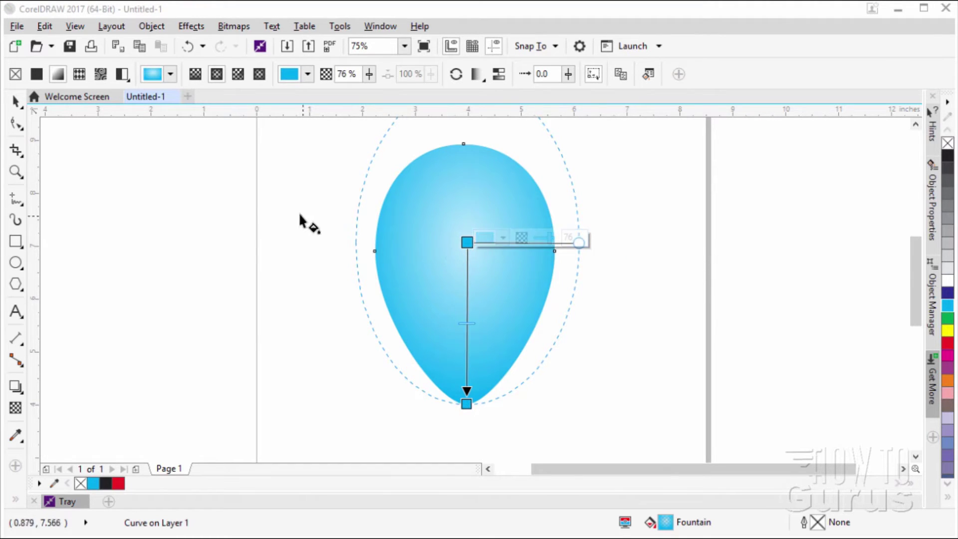
left_click(17, 101)
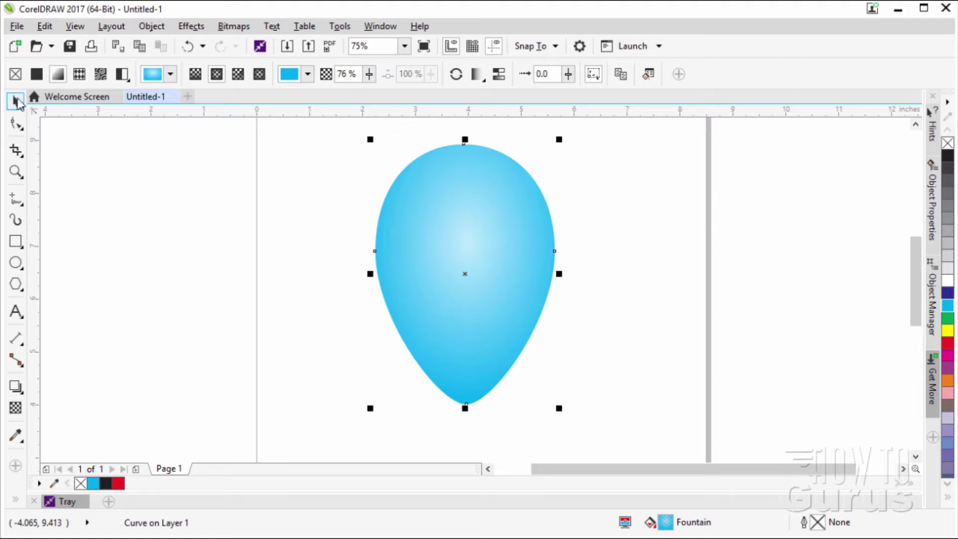
left_click(648, 284)
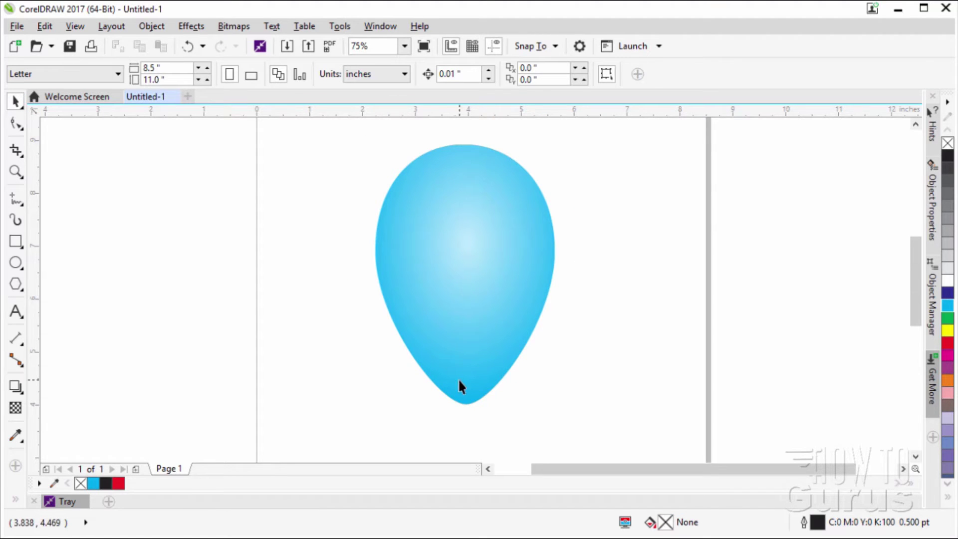
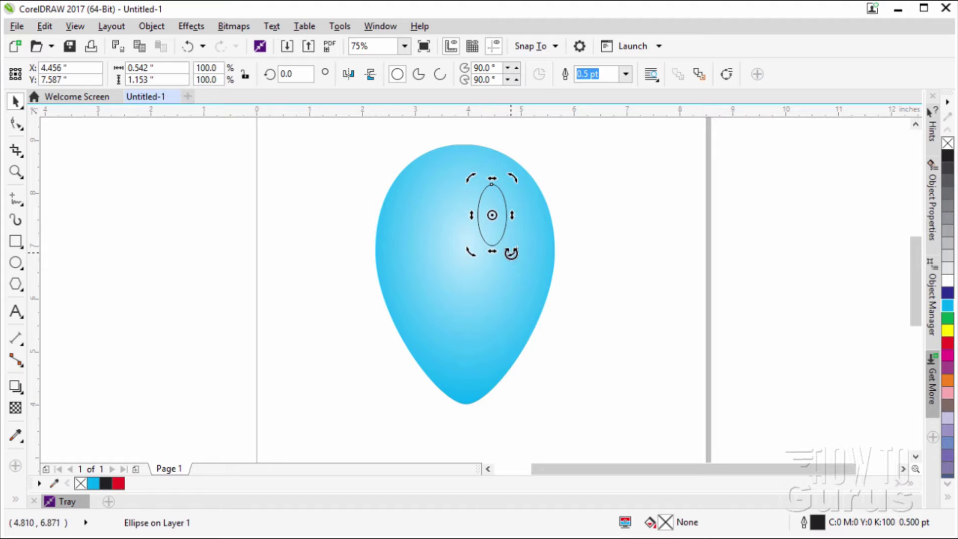
Rotate the small ellipse about 29.7° near the balloon's upper-right edge and give it a white fill with no outline
left_click_drag(511, 253, 529, 241)
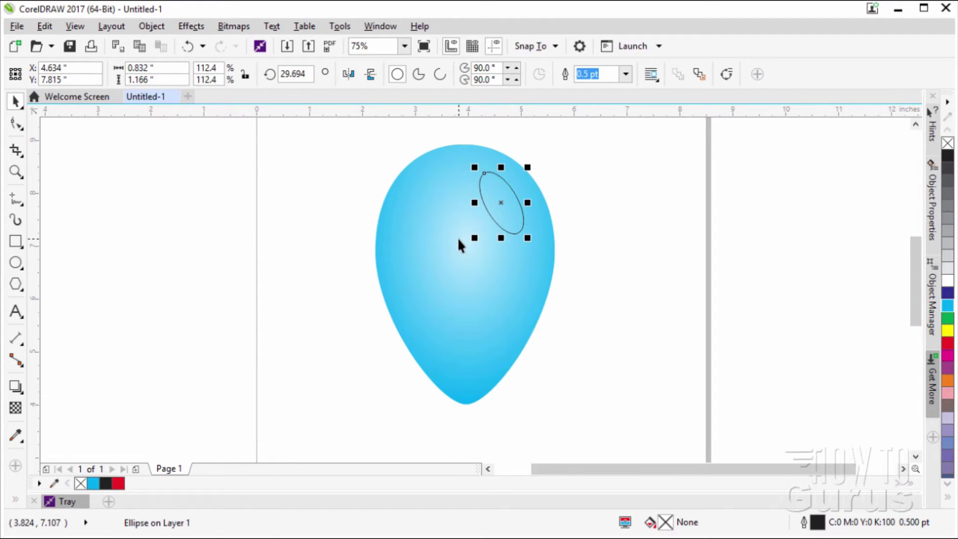
left_click_drag(507, 213, 511, 215)
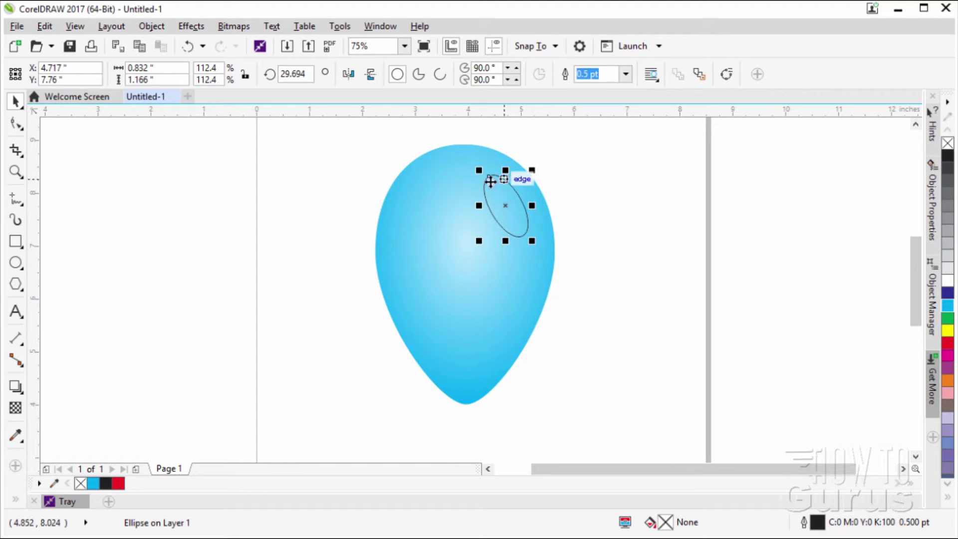
left_click(948, 281)
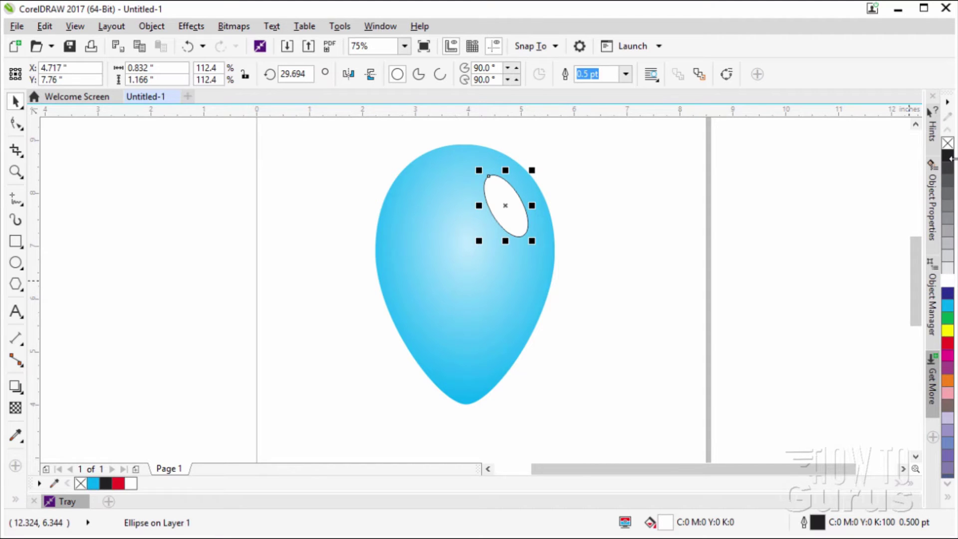
right_click(948, 145)
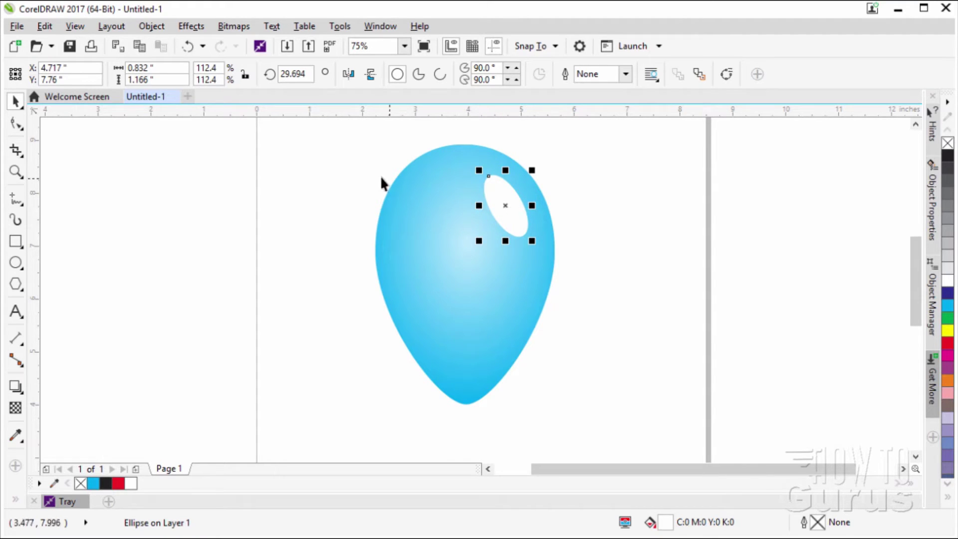
Apply a linear fountain transparency across the white ellipse, from 100 on its inner side to 0 on its outer side
left_click(16, 408)
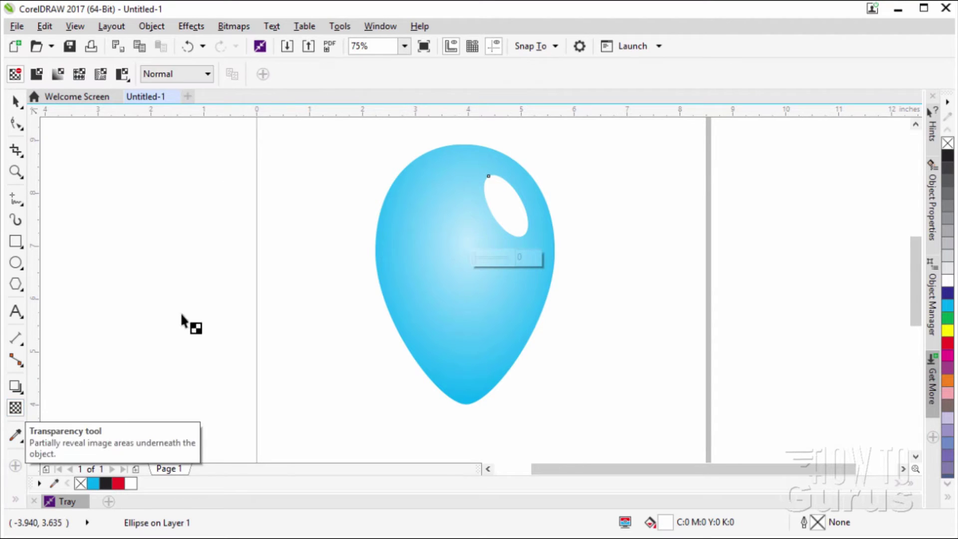
left_click(57, 75)
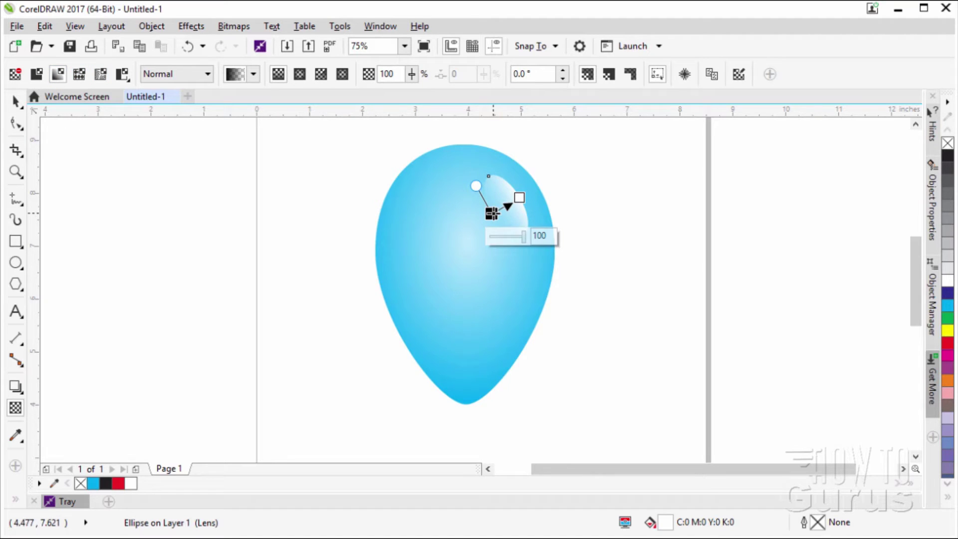
mouse_move(522, 236)
left_mouse_down()
mouse_move(489, 237)
mouse_move(524, 237)
left_mouse_up()
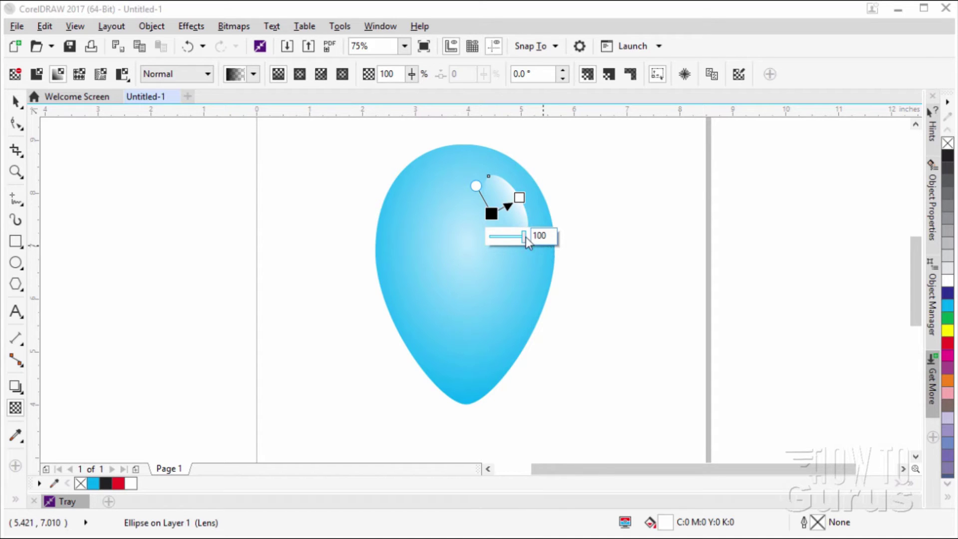
left_click(518, 198)
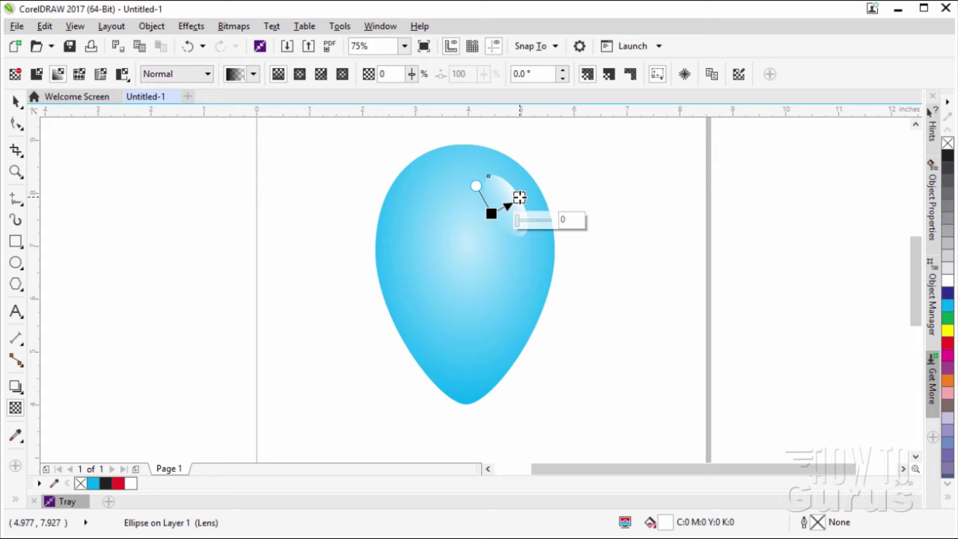
left_click(491, 214)
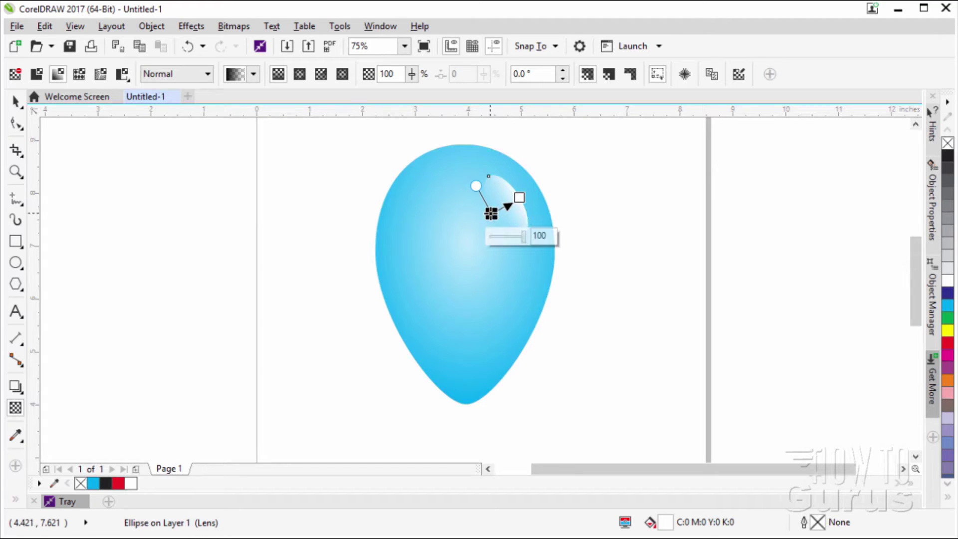
left_click(16, 101)
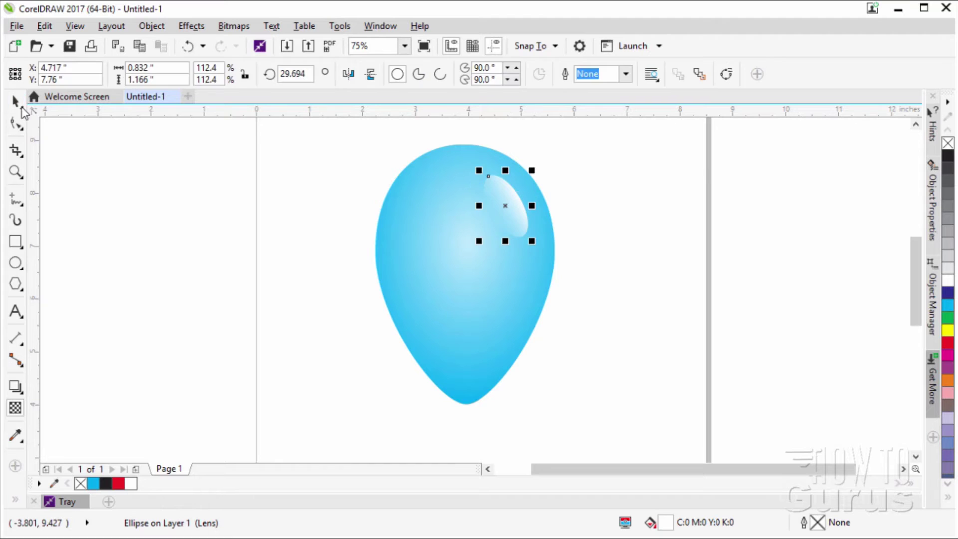
left_click(366, 244)
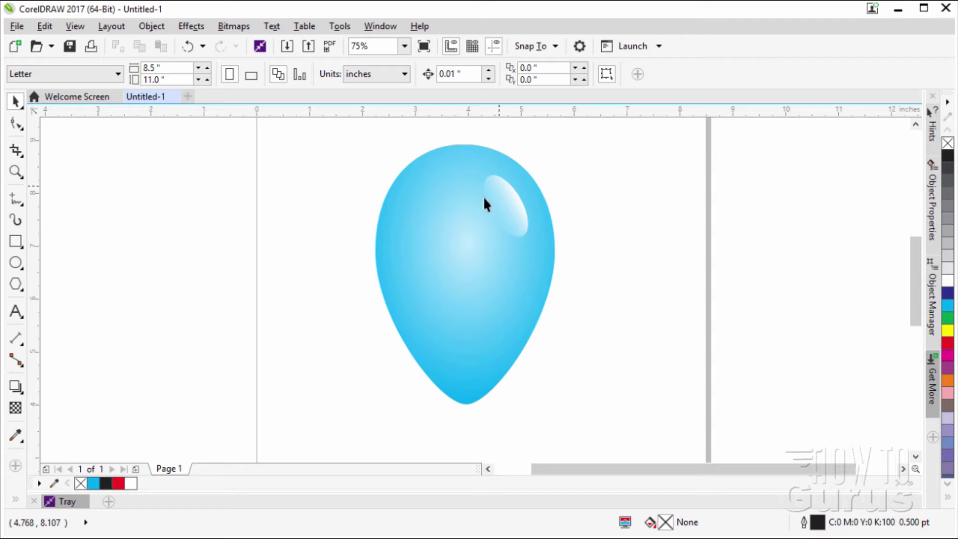
left_click(509, 217)
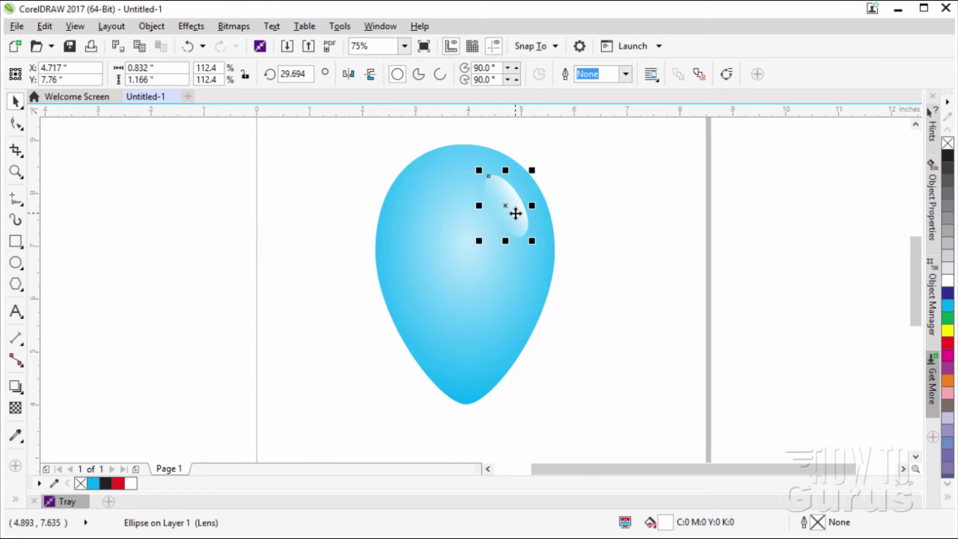
Convert the white highlight ellipse to curves and bend its inner side inward to form a crescent
right_click(513, 212)
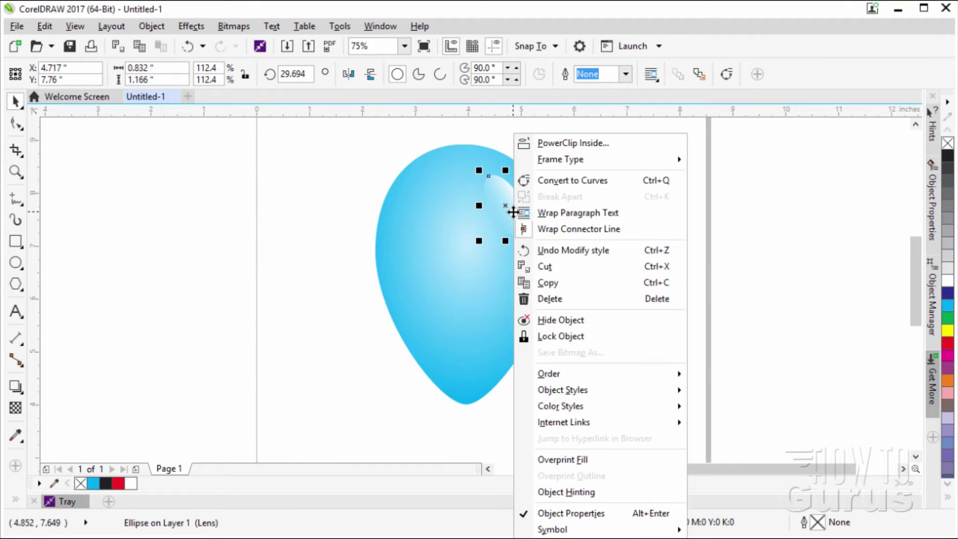
left_click(529, 180)
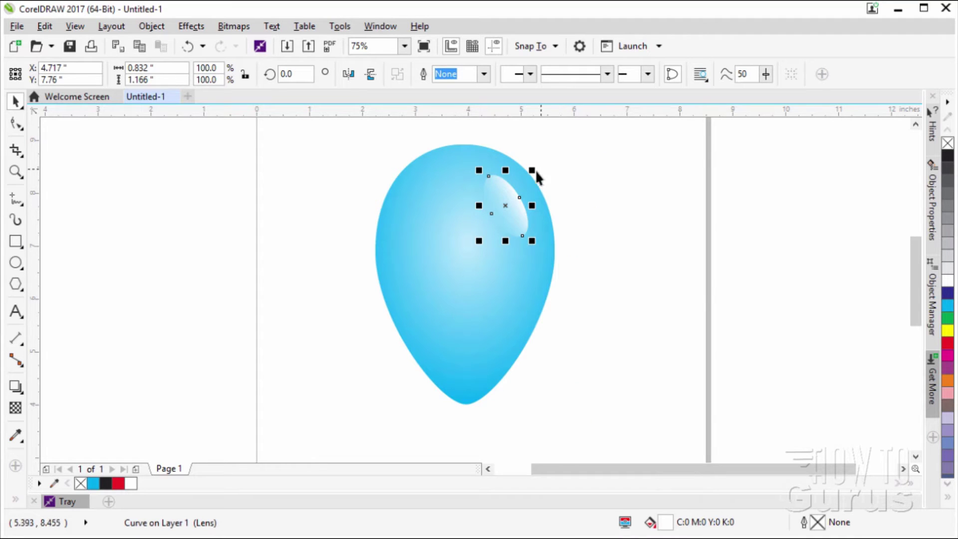
left_click(16, 123)
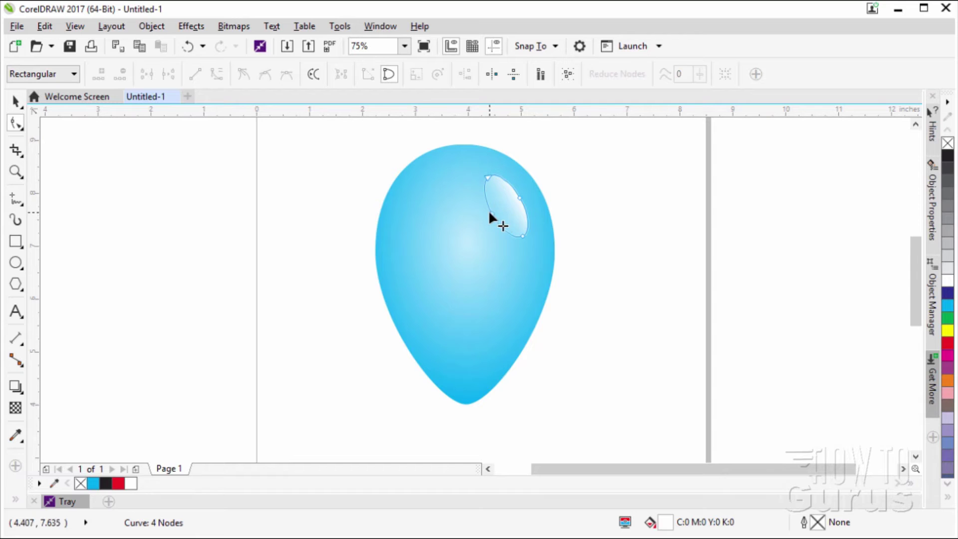
left_click_drag(493, 214, 506, 223)
left_click(16, 101)
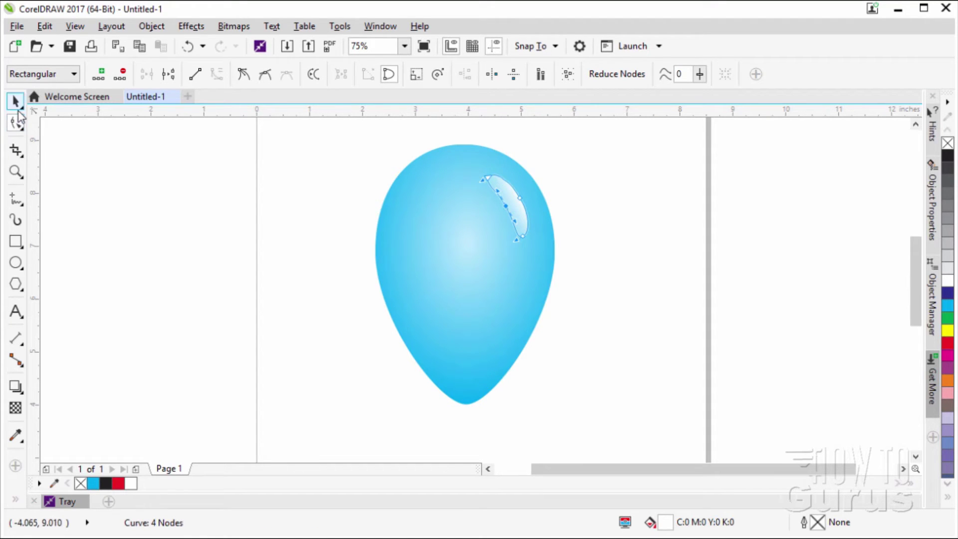
left_click(100, 160)
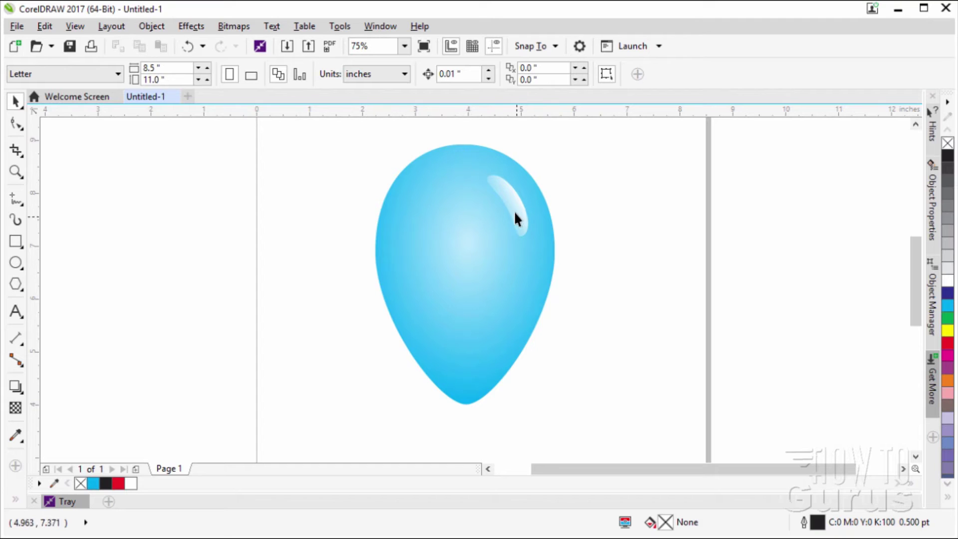
left_click(518, 222)
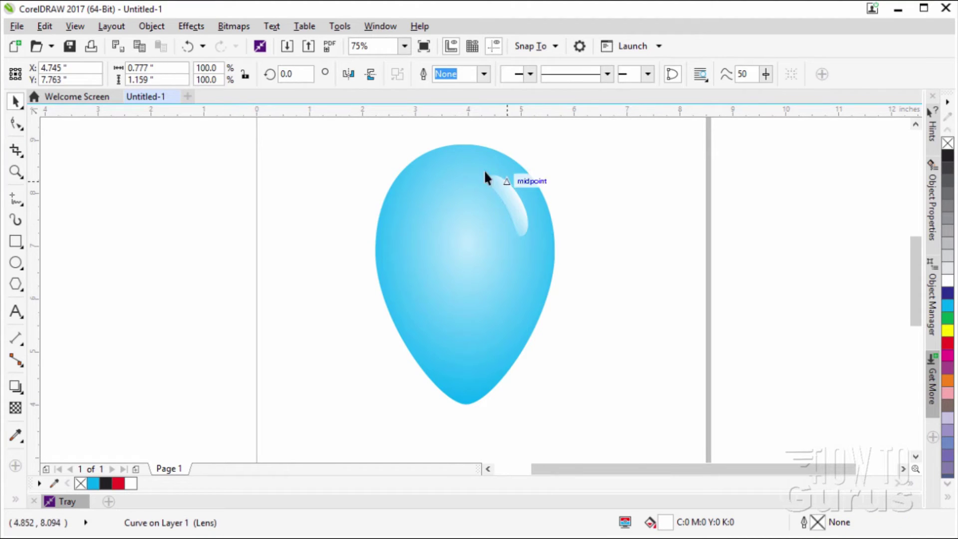
left_click(598, 264)
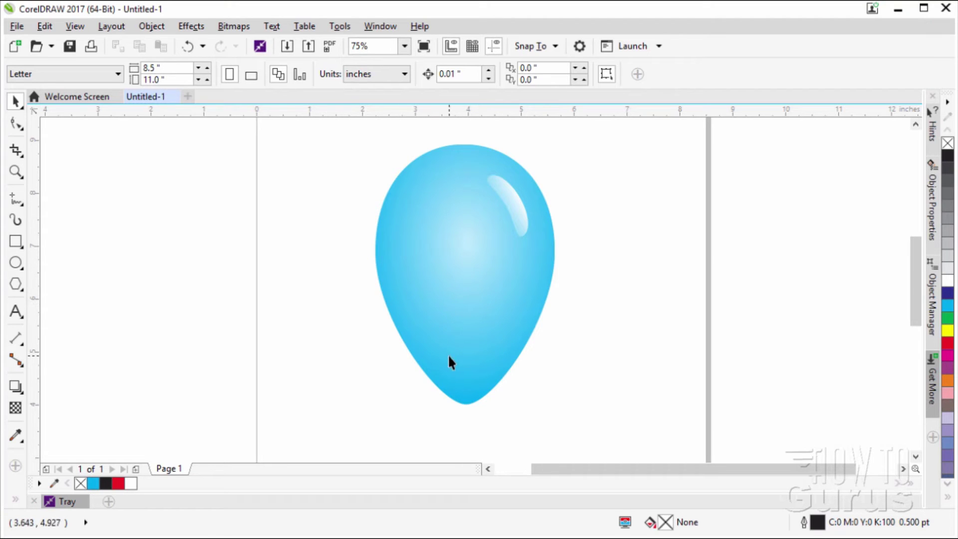
Draw a narrow vertical ellipse about 0.24 by 2.68 inches over the balloon's lower-left side
left_click(15, 262)
left_click_drag(405, 239, 420, 383)
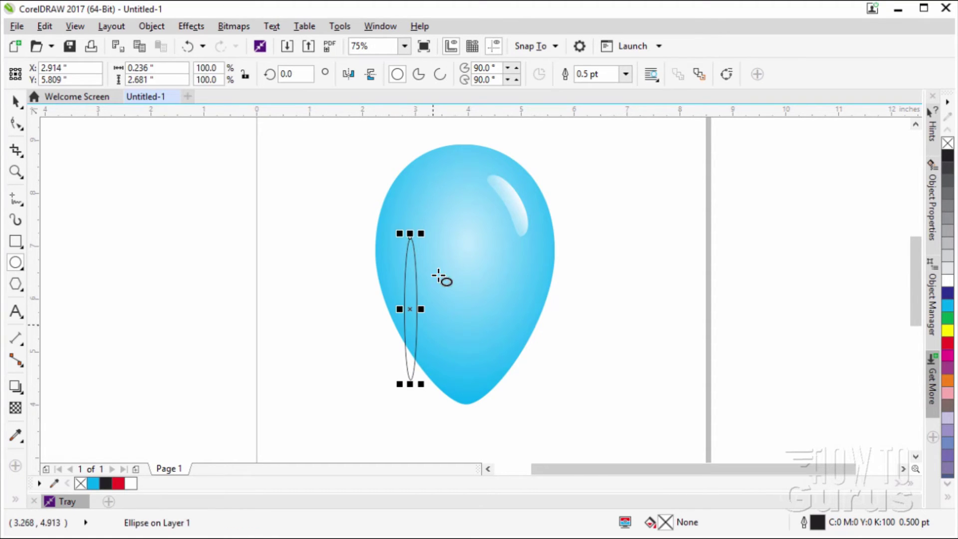
left_click(16, 102)
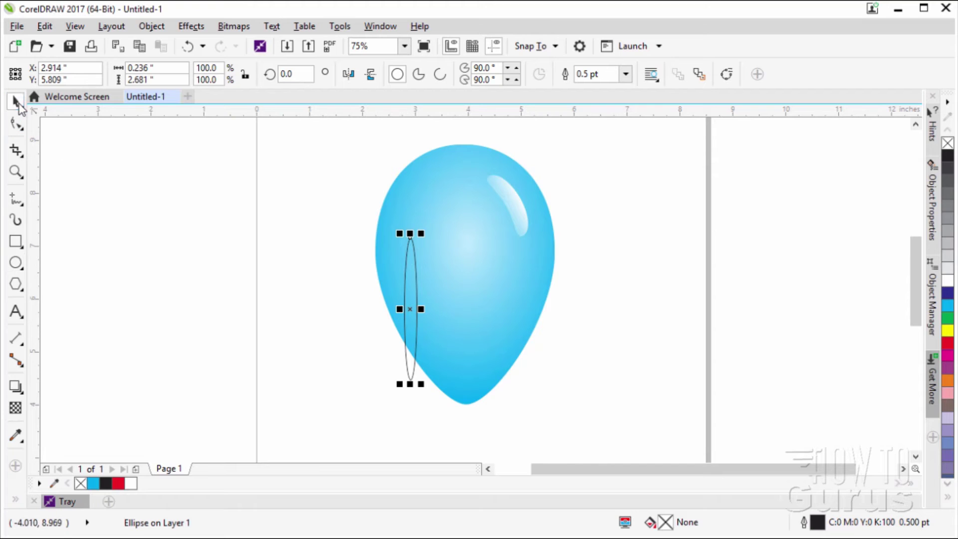
Rotate the narrow ellipse about 24.8° and move it just inside the balloon's lower-left edge
left_click(415, 333)
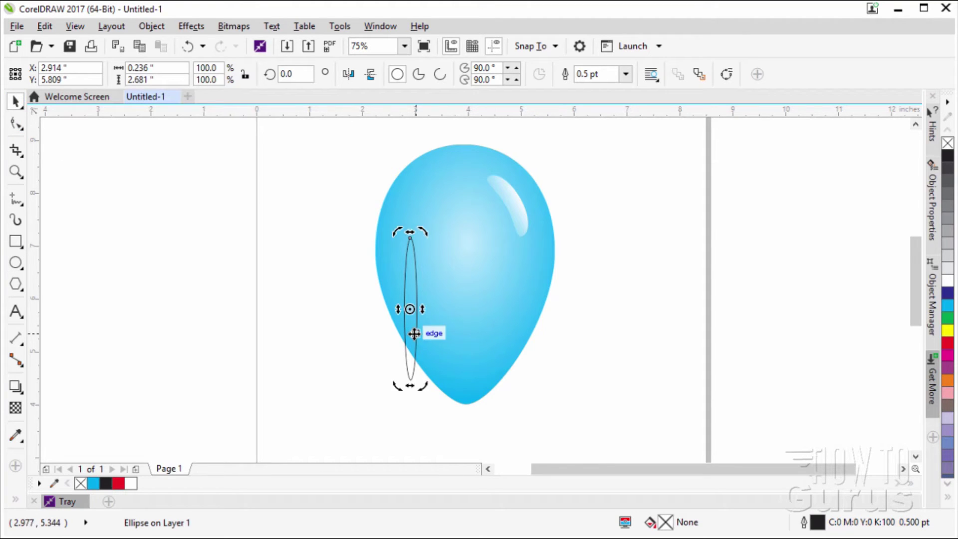
left_click_drag(422, 386, 456, 382)
left_click(410, 309)
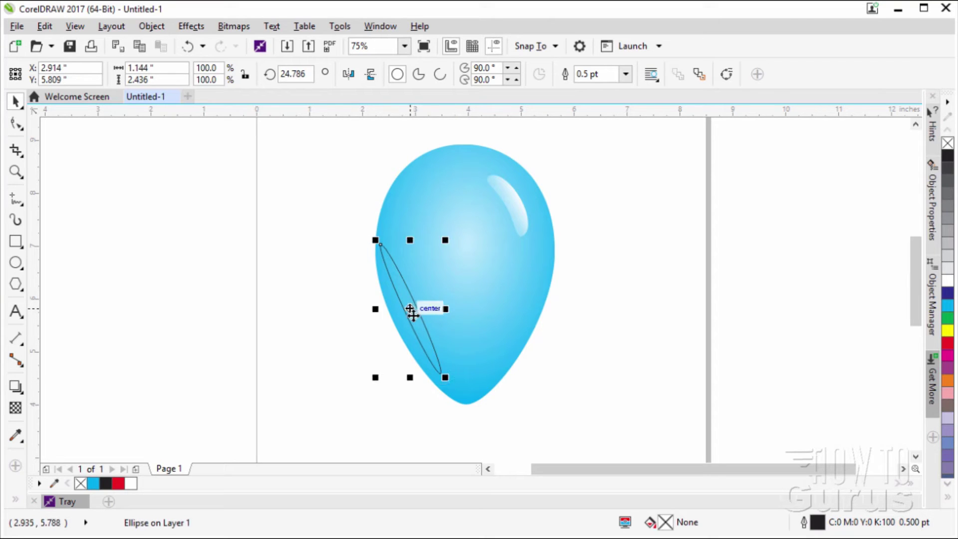
left_click_drag(410, 310, 428, 334)
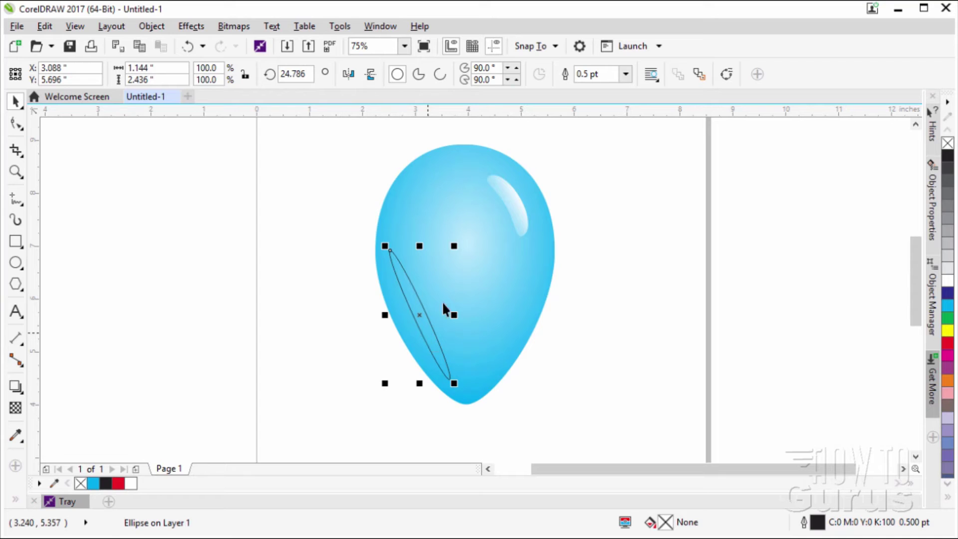
Give the slanted ellipse a white fill with no outline and apply a linear fountain transparency to it
left_click(948, 280)
right_click(948, 144)
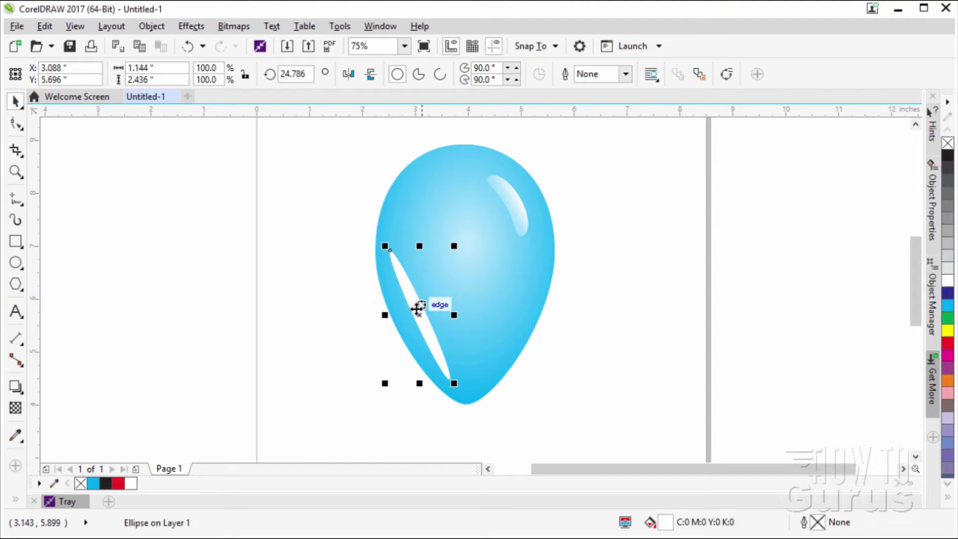
left_click(15, 408)
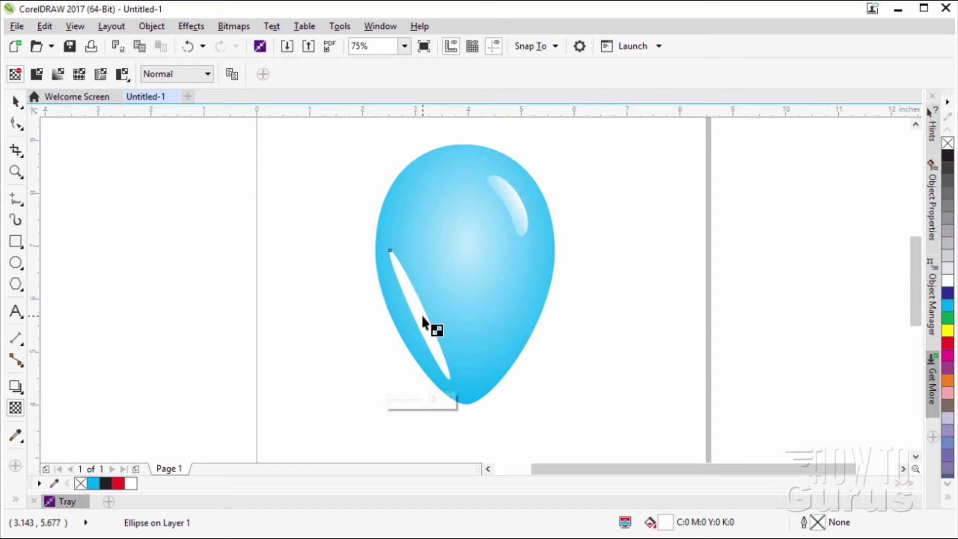
left_click(57, 79)
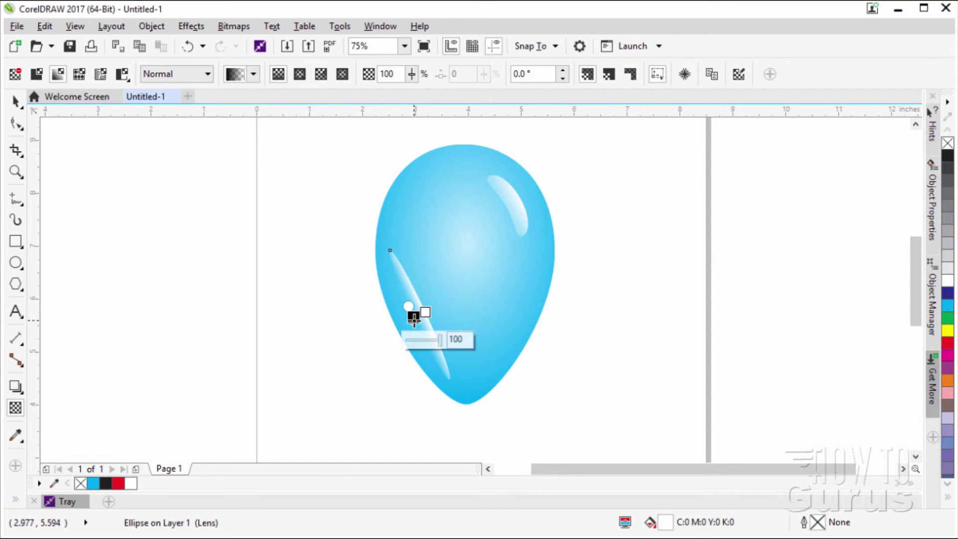
Set the slanted ellipse's transparency to 0 at the outer node and 100 at the inner node
left_click(442, 341)
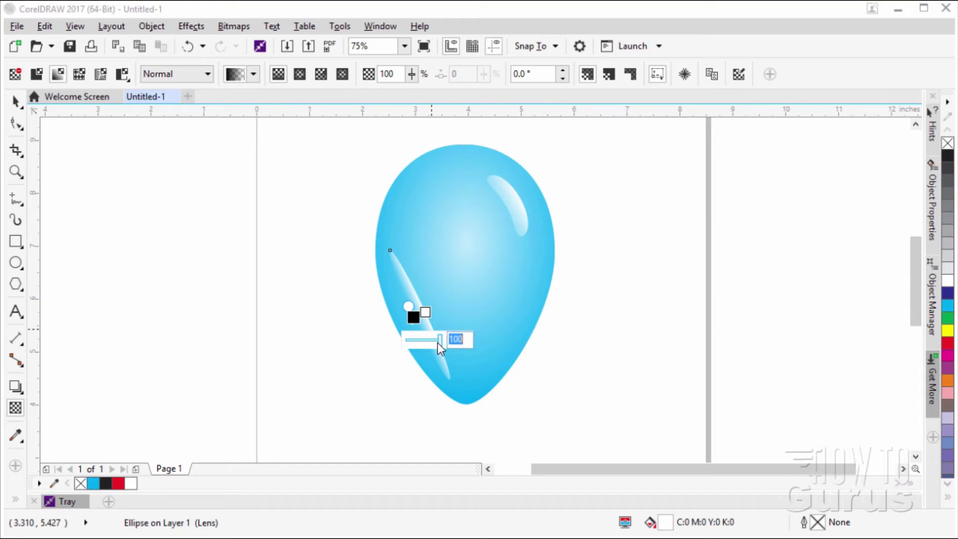
left_click_drag(441, 341, 404, 340)
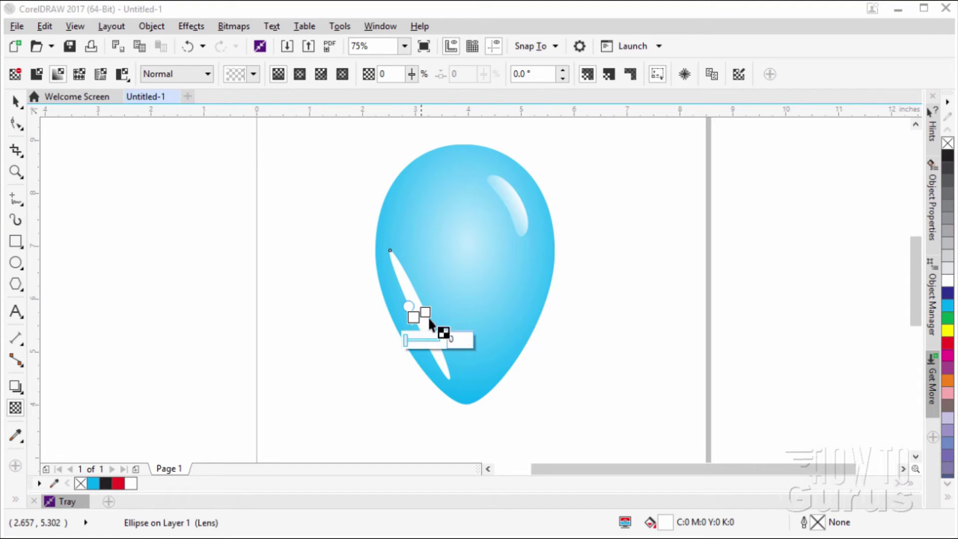
left_click(443, 333)
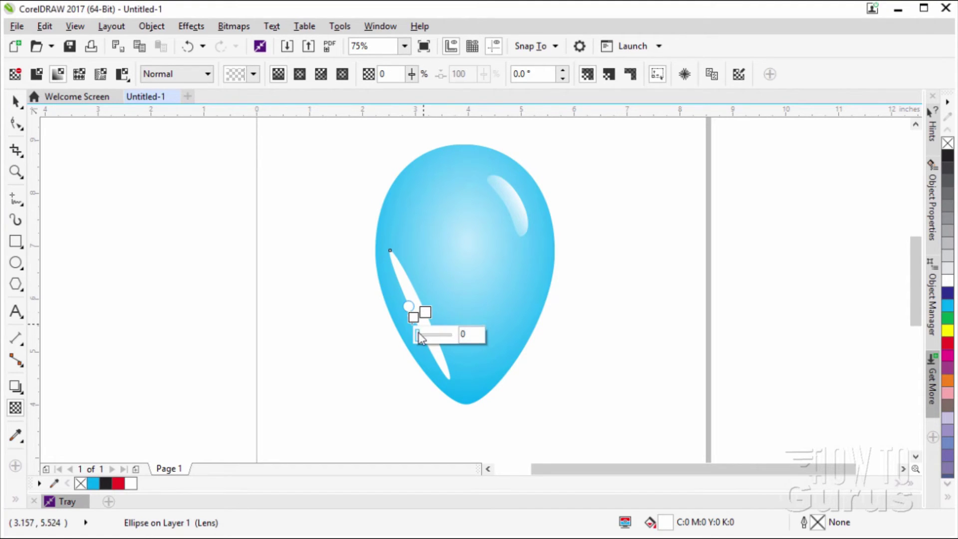
left_click_drag(419, 334, 475, 332)
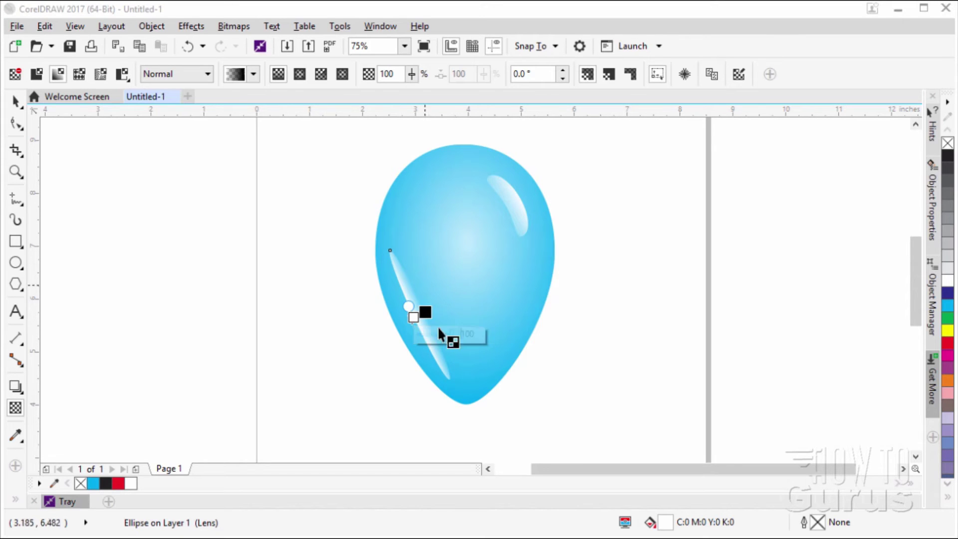
left_click(15, 102)
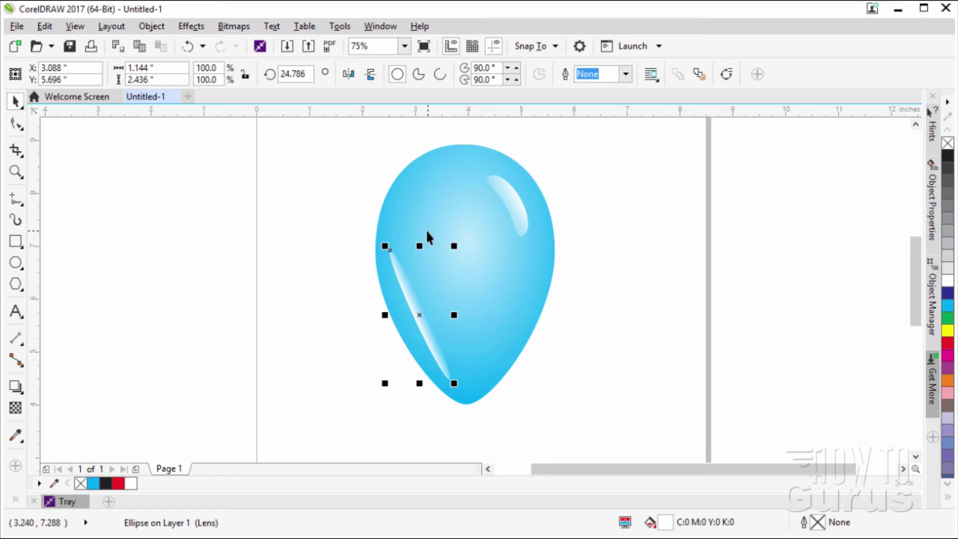
Convert the slanted ellipse to curves and pull its two end nodes inward to bend it into a crescent
right_click(412, 300)
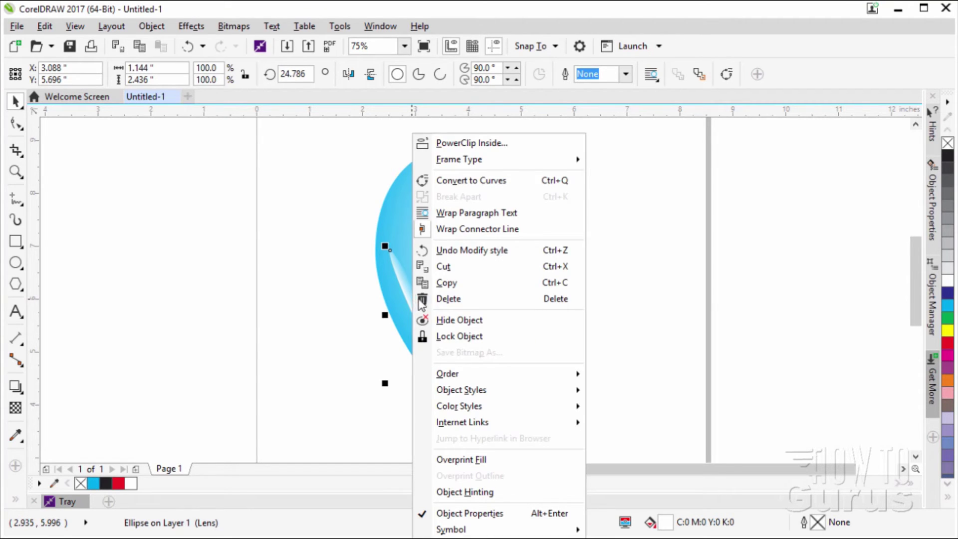
left_click(468, 181)
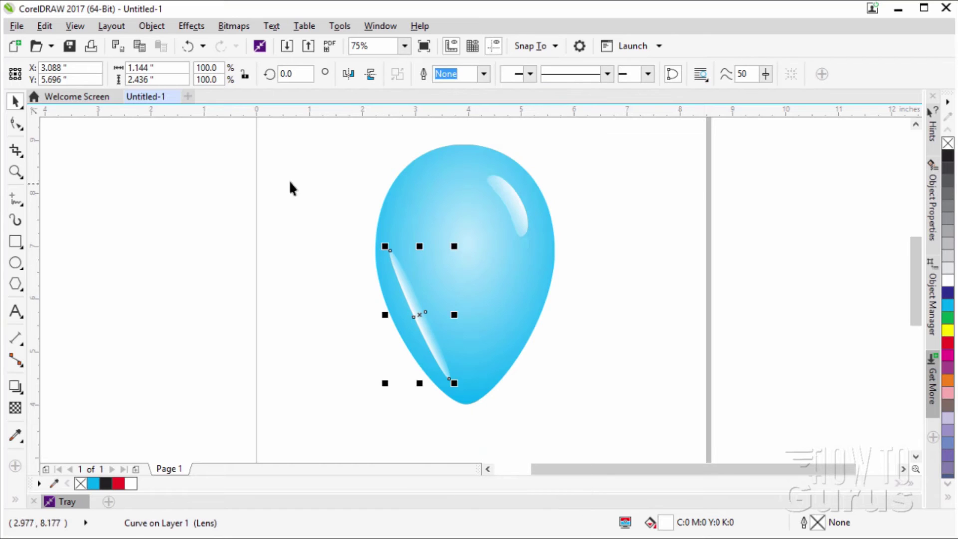
left_click(17, 124)
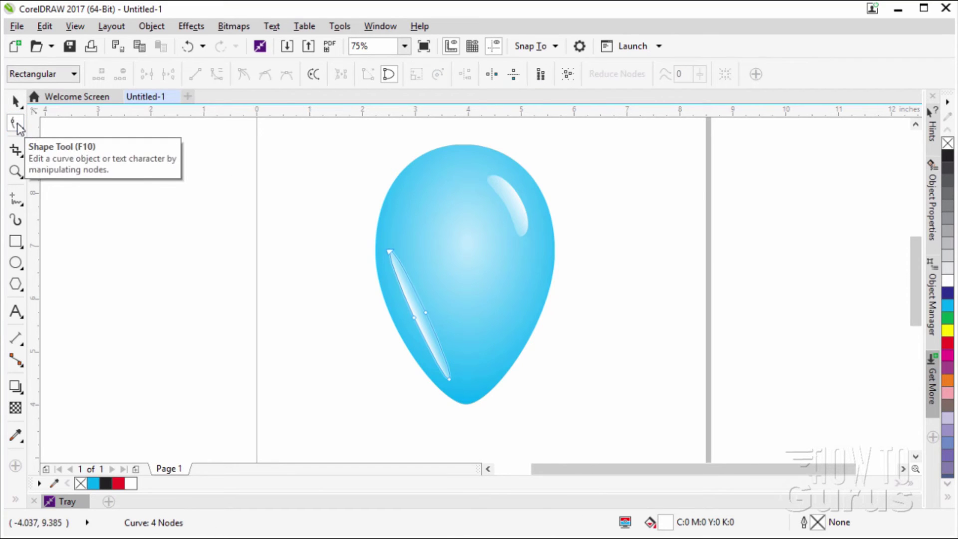
left_click(389, 251)
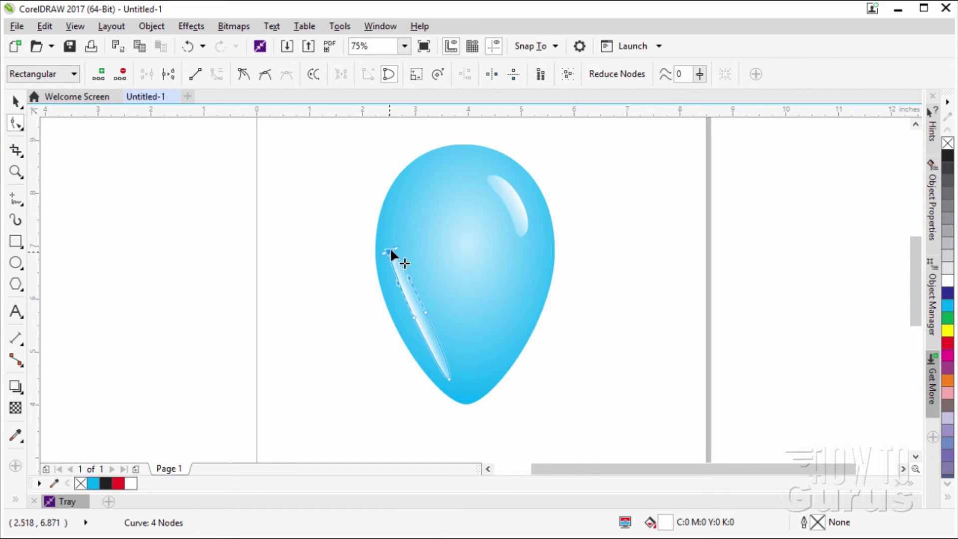
left_click_drag(396, 245, 397, 245)
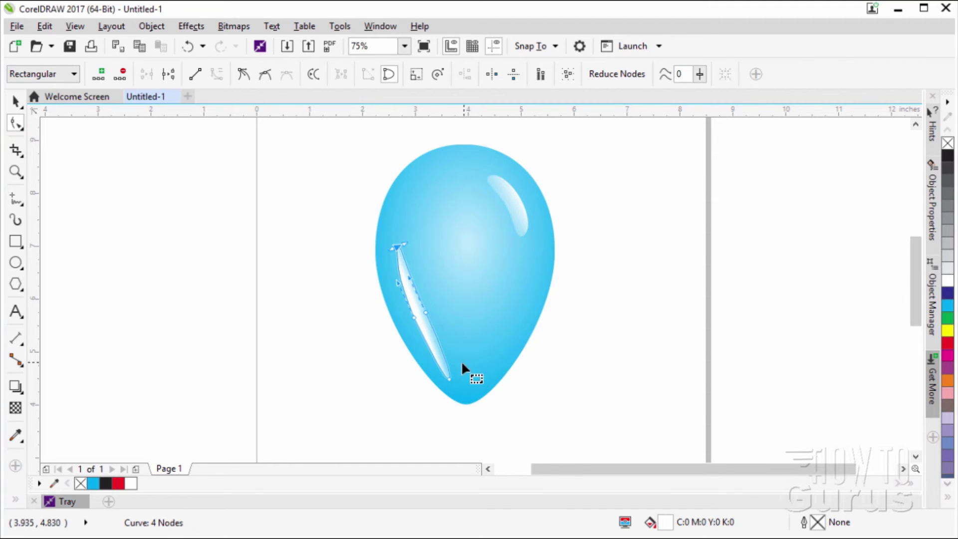
left_click_drag(448, 377, 459, 373)
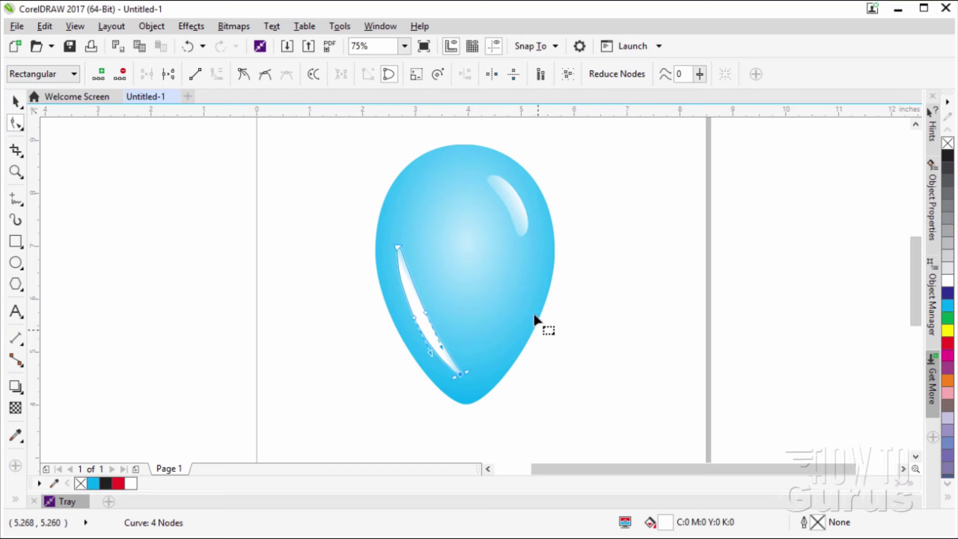
left_click(424, 328)
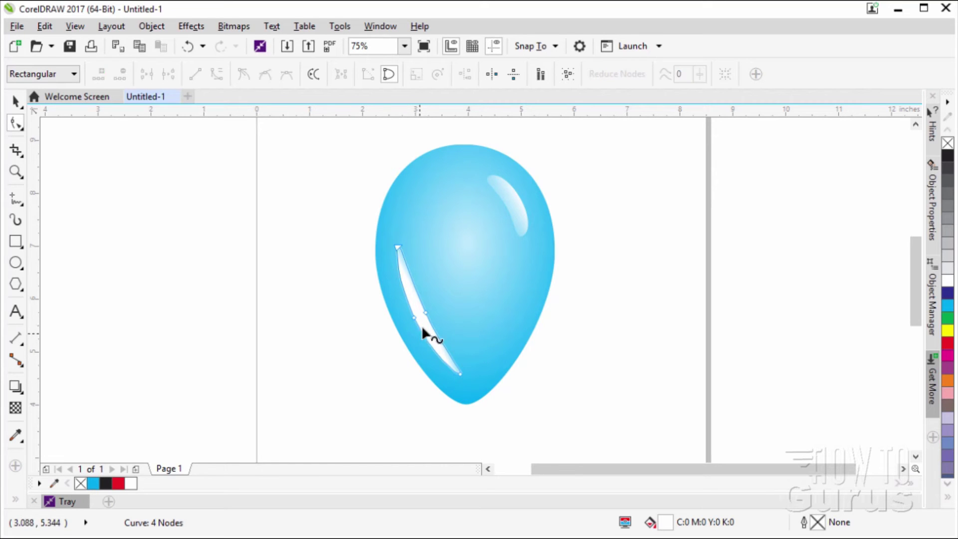
Move the lower crescent closer to the balloon's edge and refit its transparency gradient across the crescent's width
left_click(15, 101)
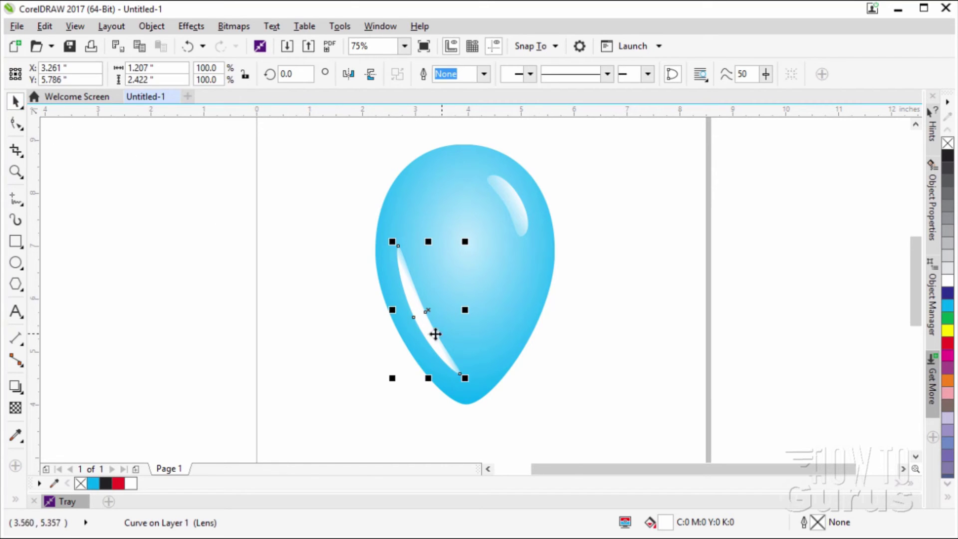
left_click_drag(435, 334, 423, 340)
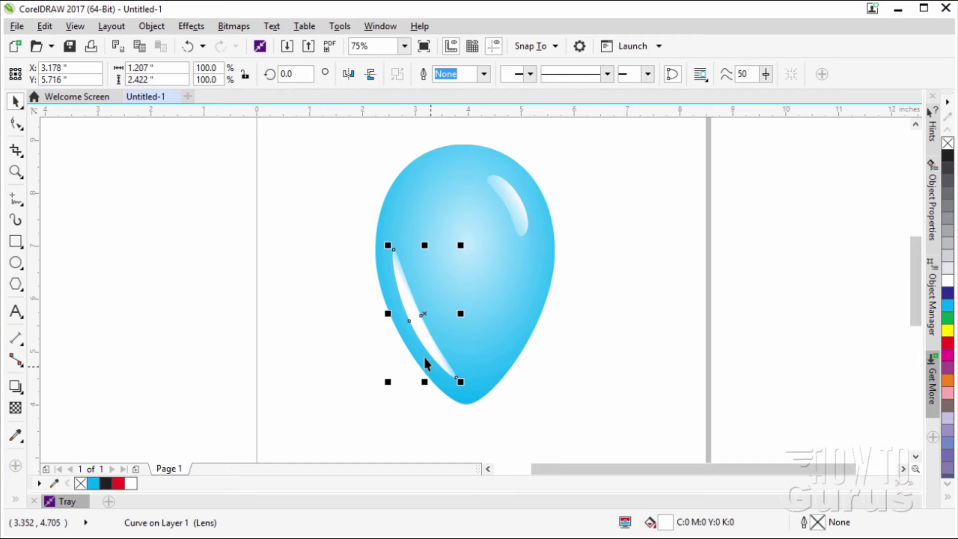
left_click(16, 408)
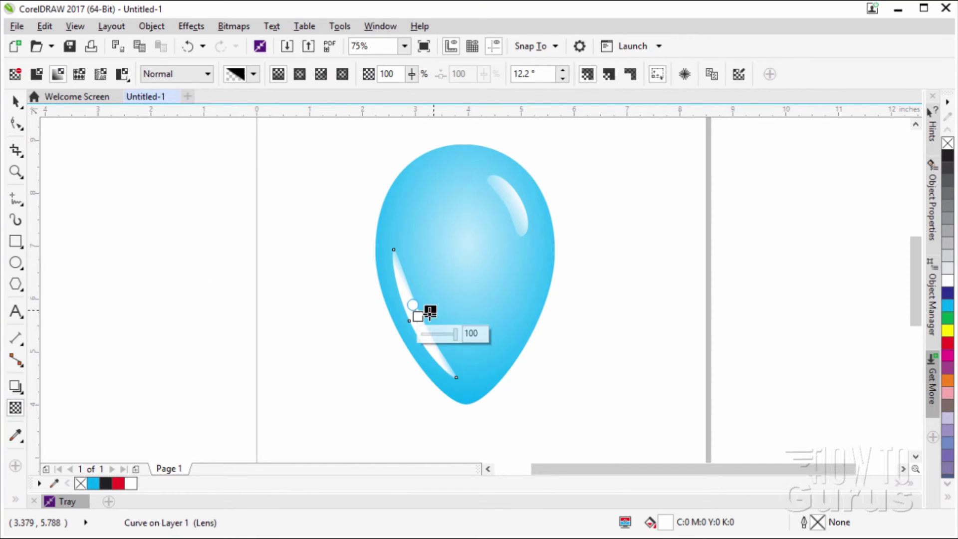
left_click_drag(418, 316, 412, 322)
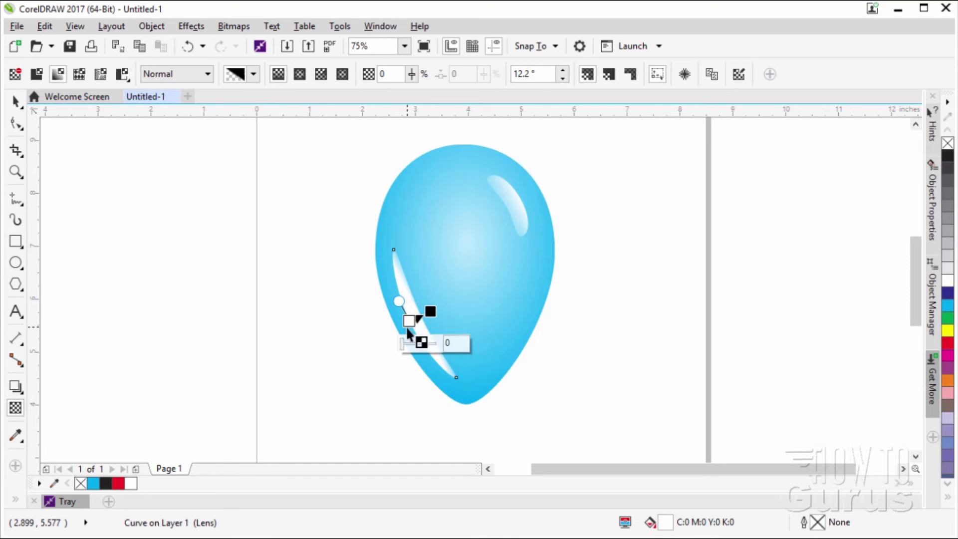
left_click(430, 311)
left_click(429, 311)
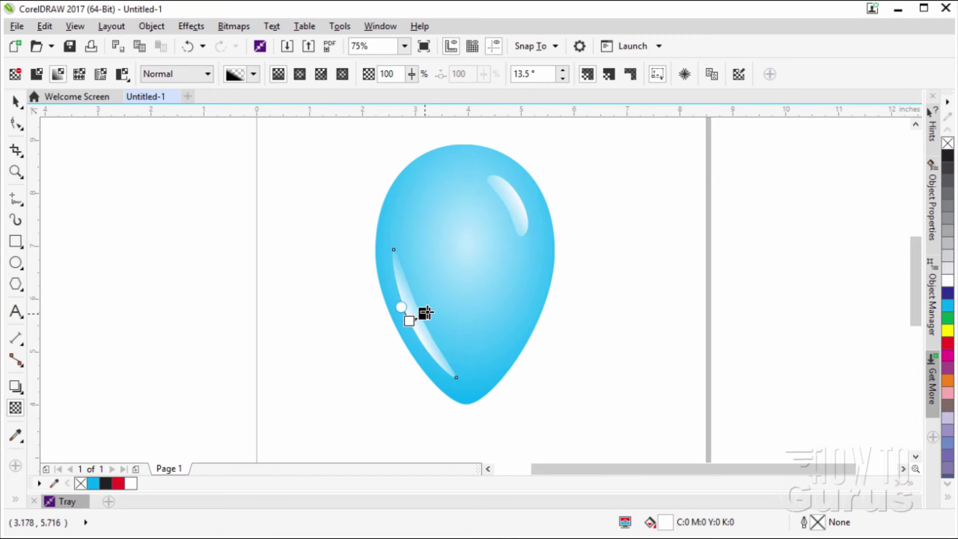
Set the transparency of the lower crescent's outer gradient node to 50 and deselect the crescent
left_click(410, 321)
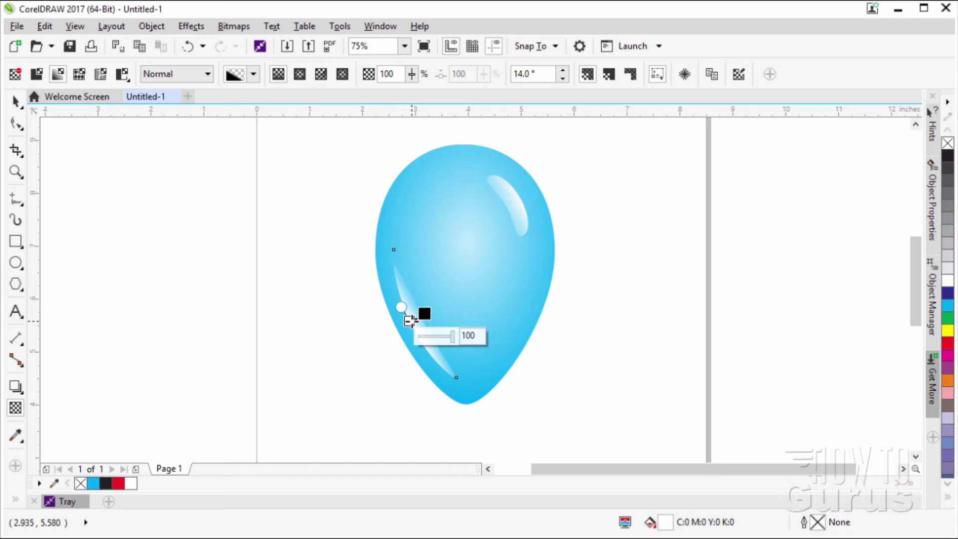
left_click(410, 321)
left_click(410, 321)
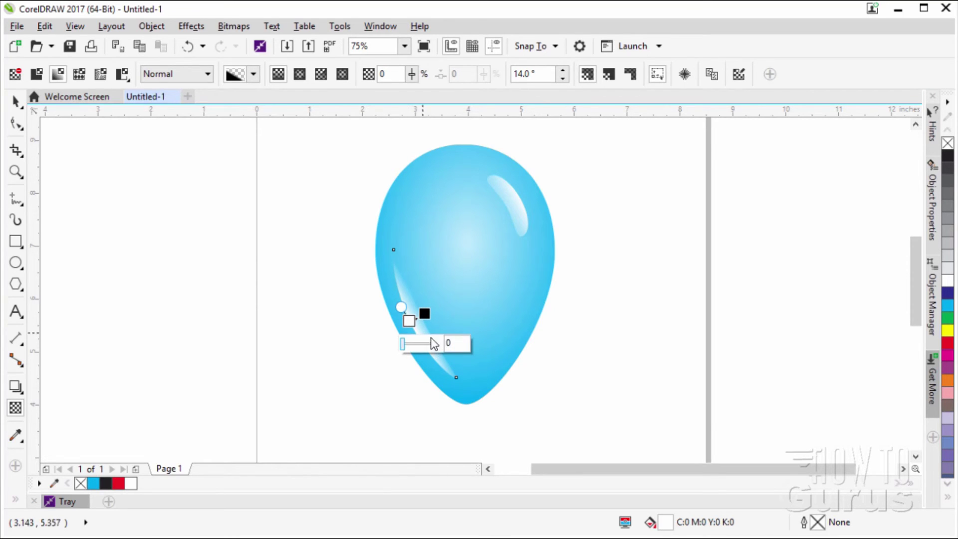
left_click(457, 346)
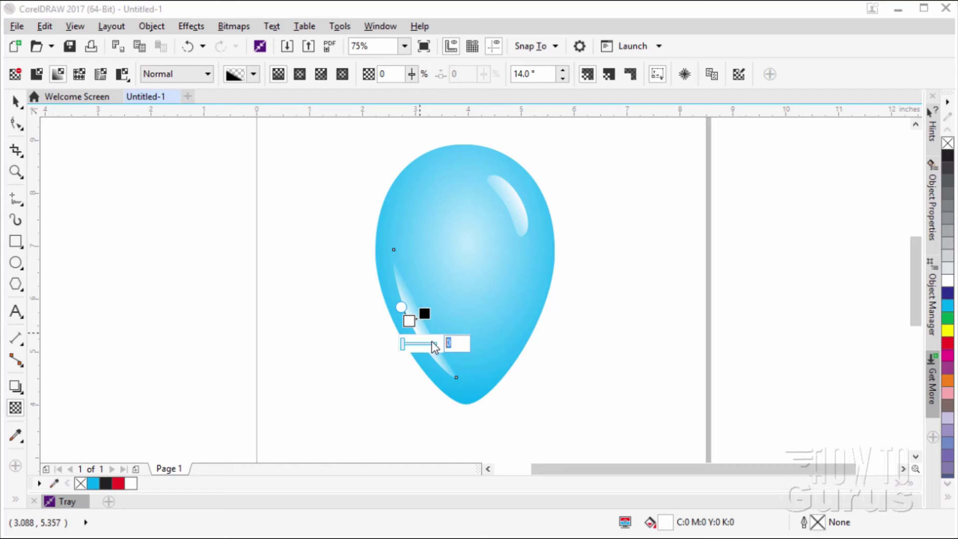
key("Return")
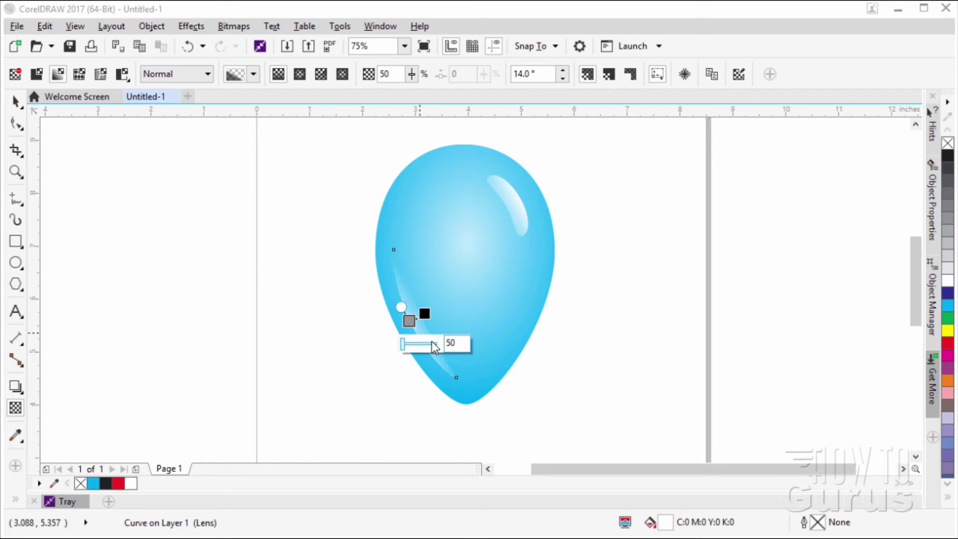
left_click(16, 101)
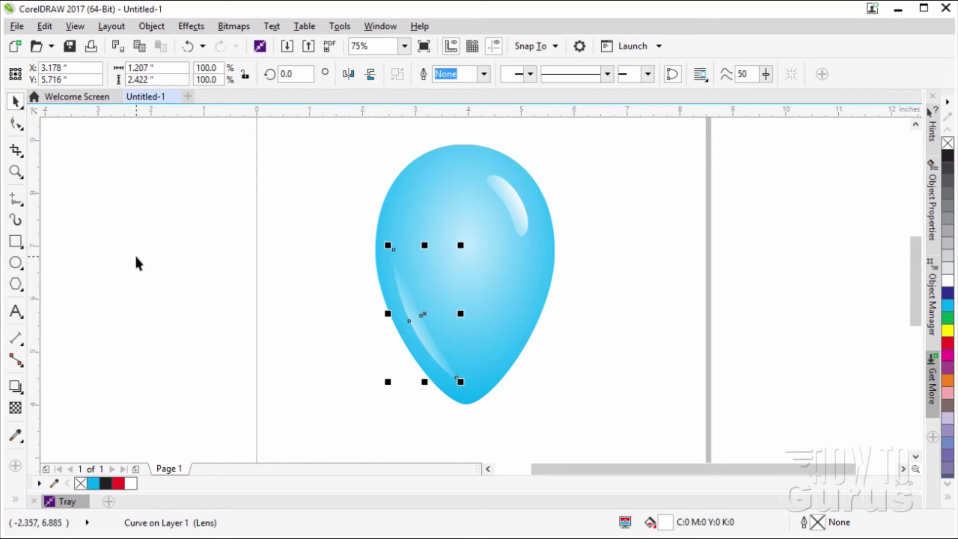
left_click(243, 337)
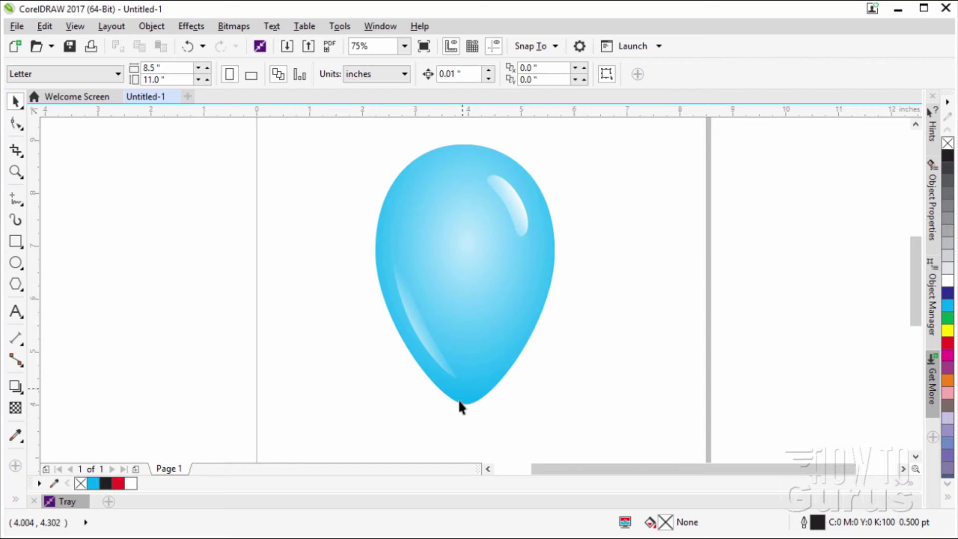
Draw a small ellipse about 0.42 by 0.39 inches just below the balloon's tip, with a cyan fill and no outline
left_click(17, 266)
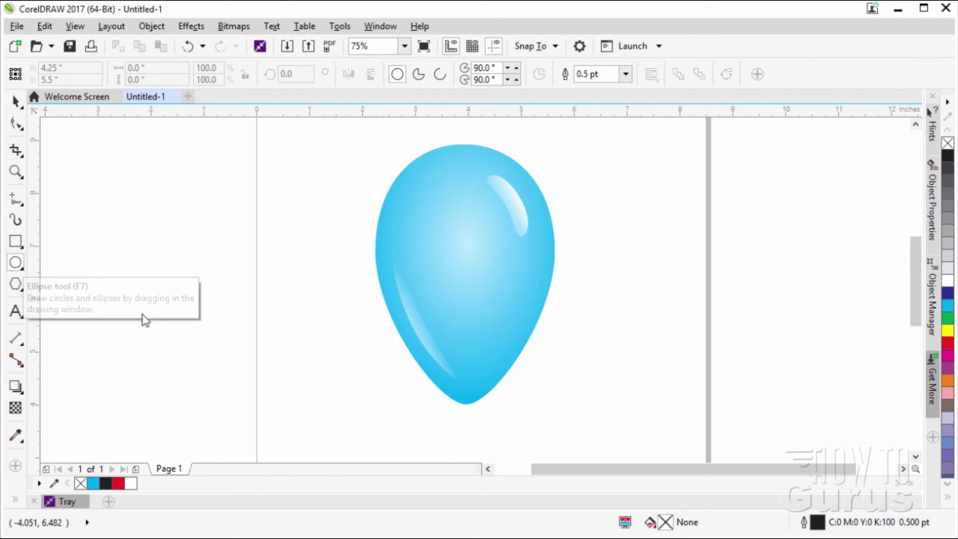
left_click_drag(455, 409, 478, 429)
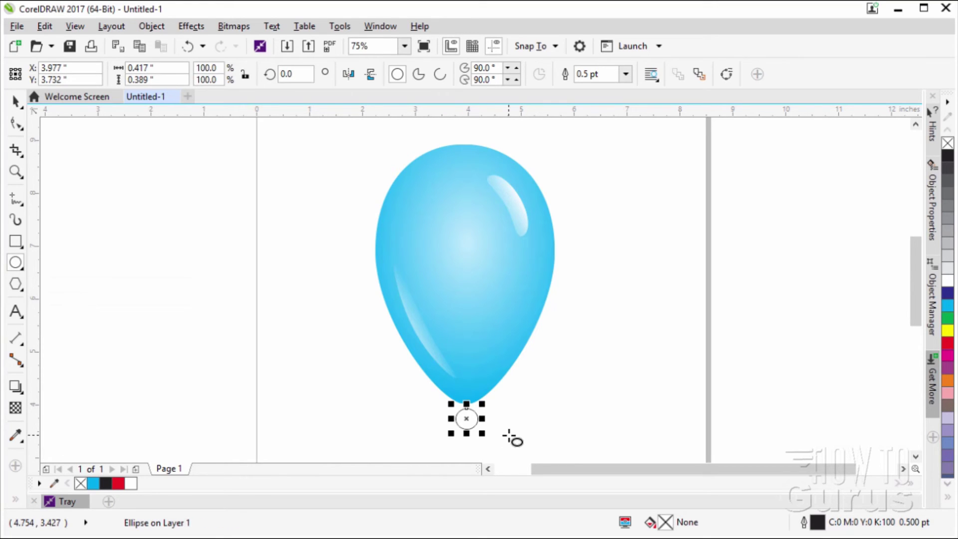
left_click(948, 305)
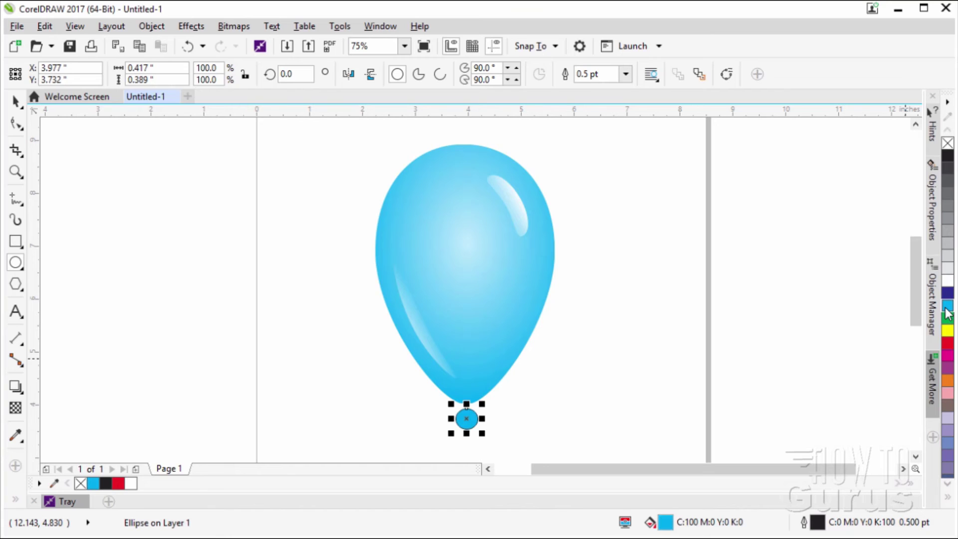
right_click(948, 145)
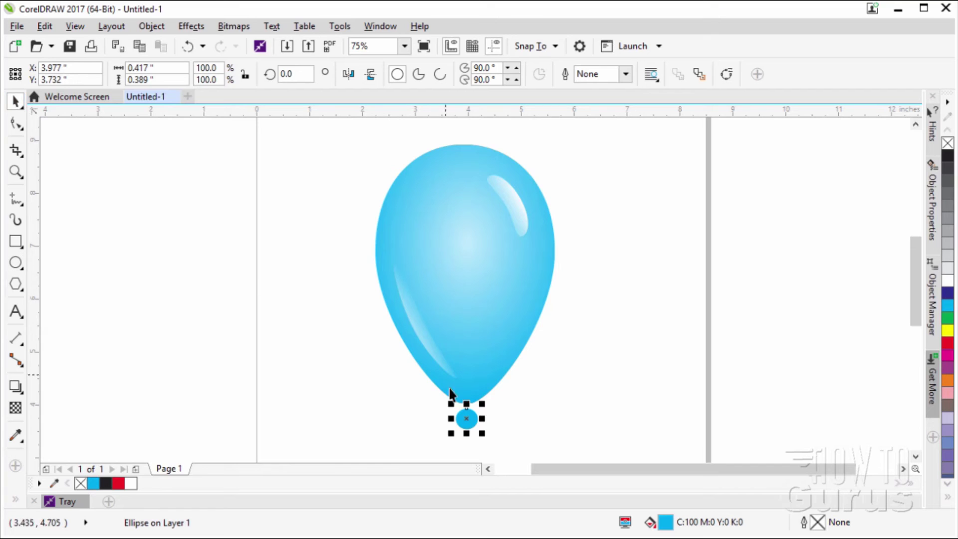
Move the small cyan ellipse up so that its upper edge slightly overlaps the balloon's tip
left_click_drag(466, 420, 467, 411)
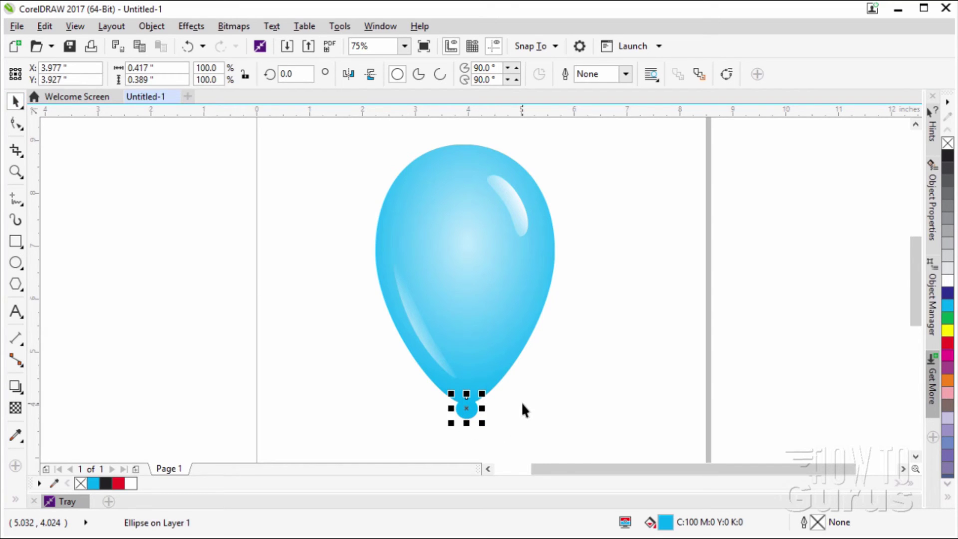
key("Down")
key("Down")
key("Down")
key("Down")
key("Down")
key("Down")
key("Down")
key("Up")
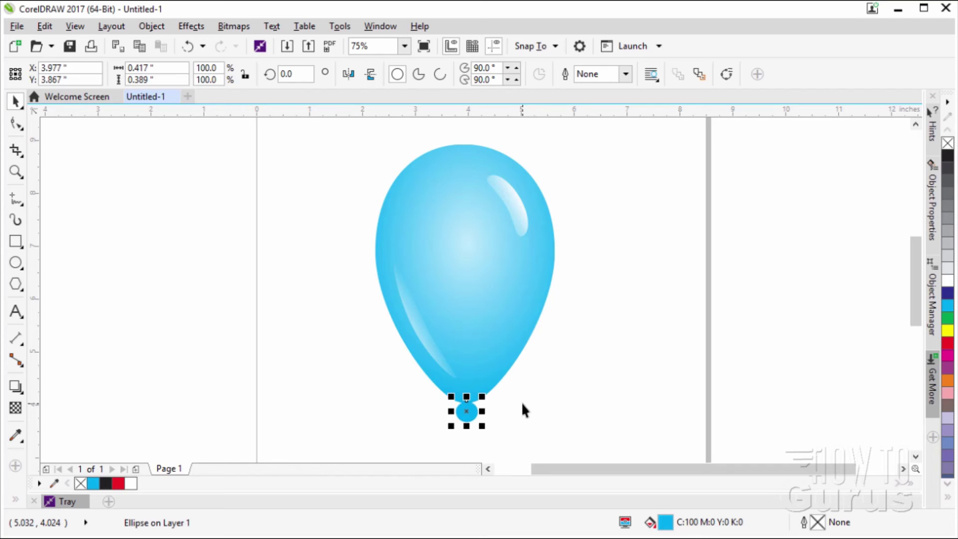
Apply a vertical fountain fill to the small ellipse, cyan at the bottom and white at the top, with its midpoint shifted slightly upward
scroll(475, 416, "up", 2)
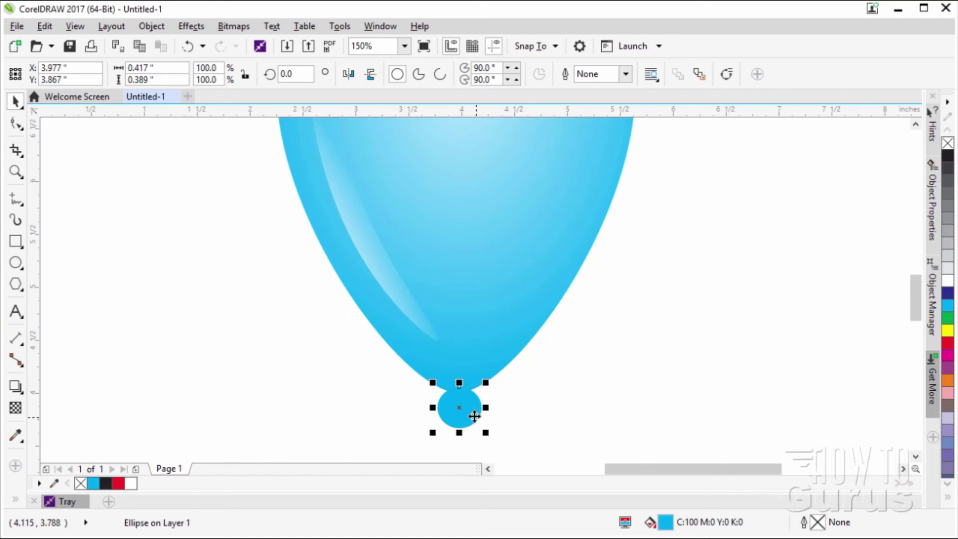
scroll(474, 416, "up", 2)
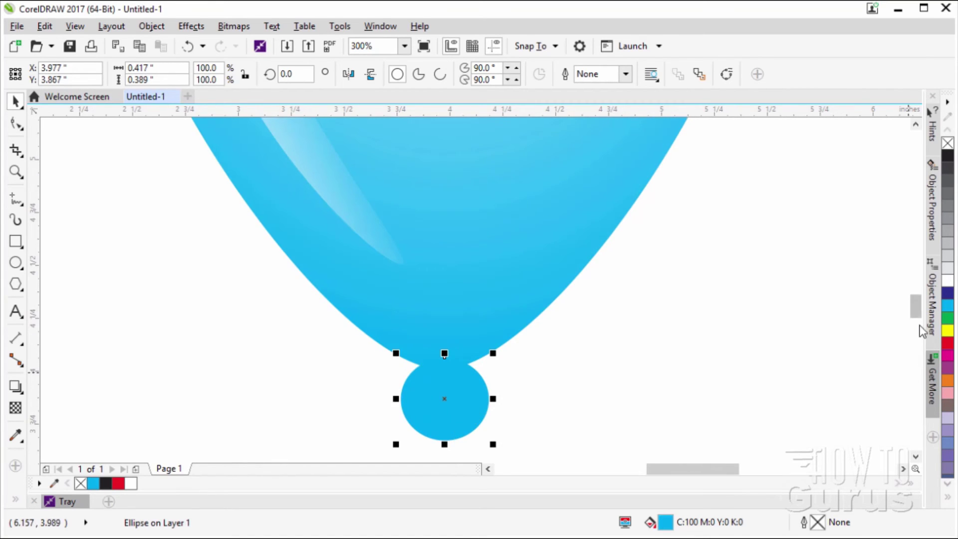
scroll(916, 306, "down", 1)
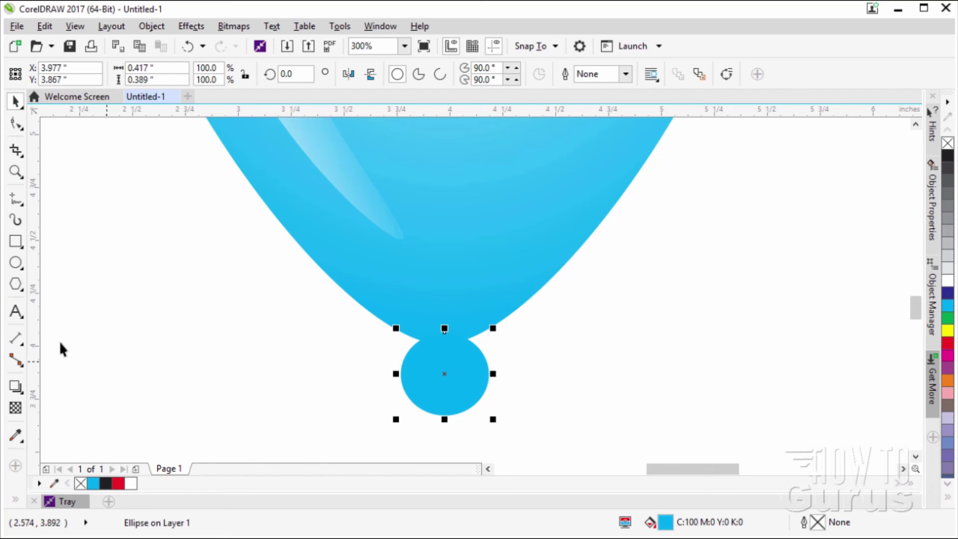
left_click(17, 501)
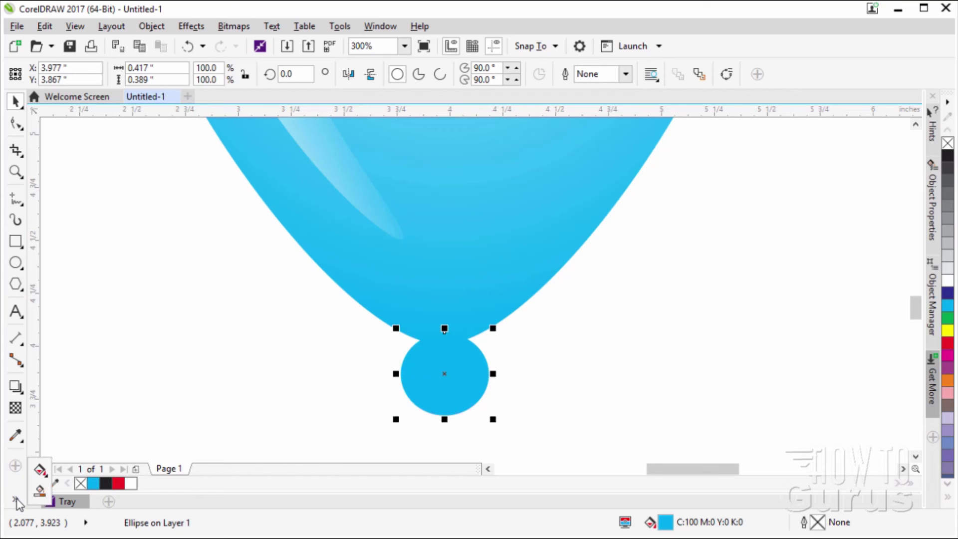
left_click(40, 469)
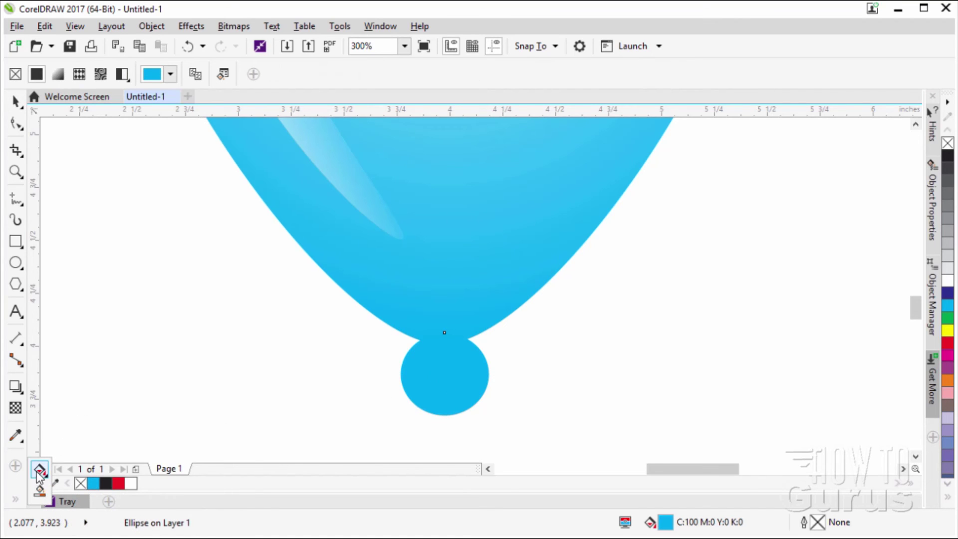
left_click_drag(444, 374, 441, 344)
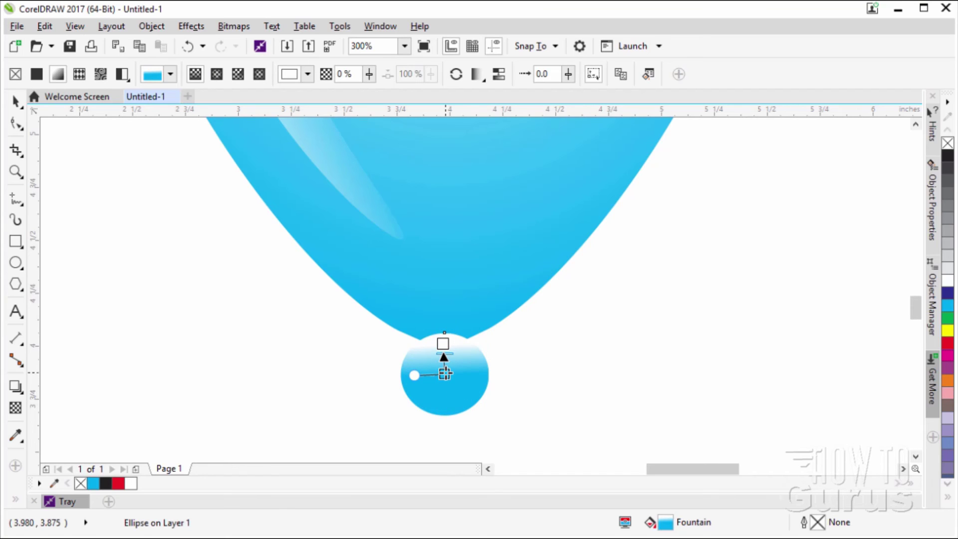
left_click_drag(444, 374, 443, 414)
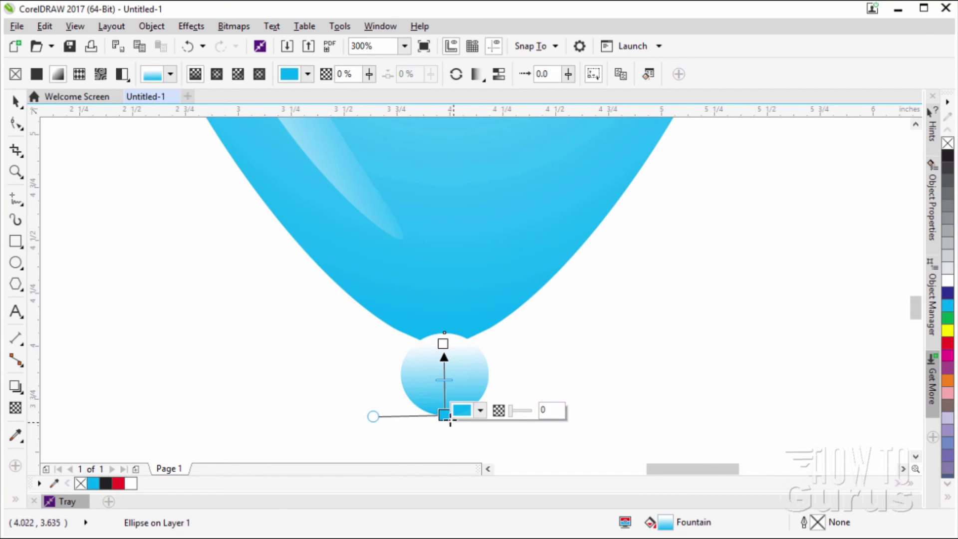
left_click_drag(444, 415, 445, 396)
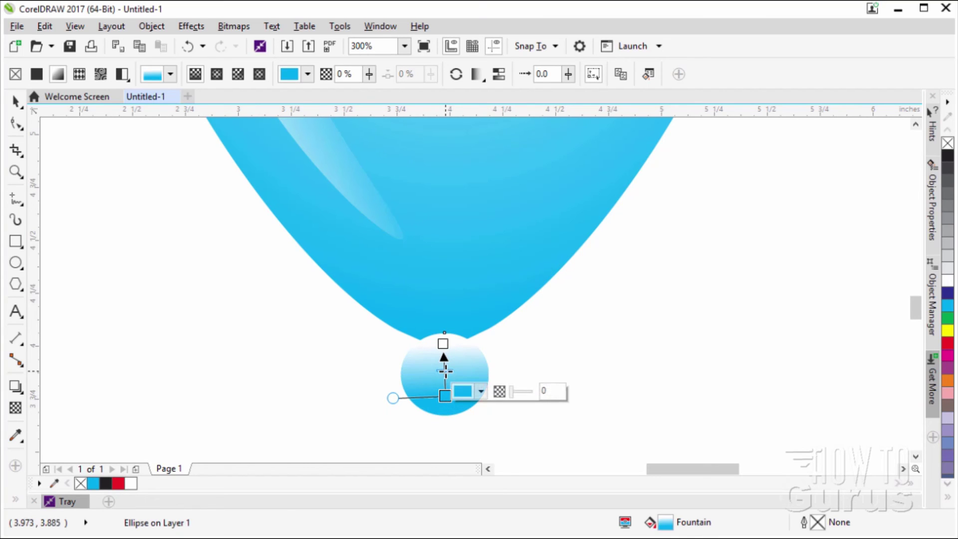
mouse_move(444, 371)
left_mouse_down()
mouse_move(449, 380)
mouse_move(447, 364)
left_mouse_up()
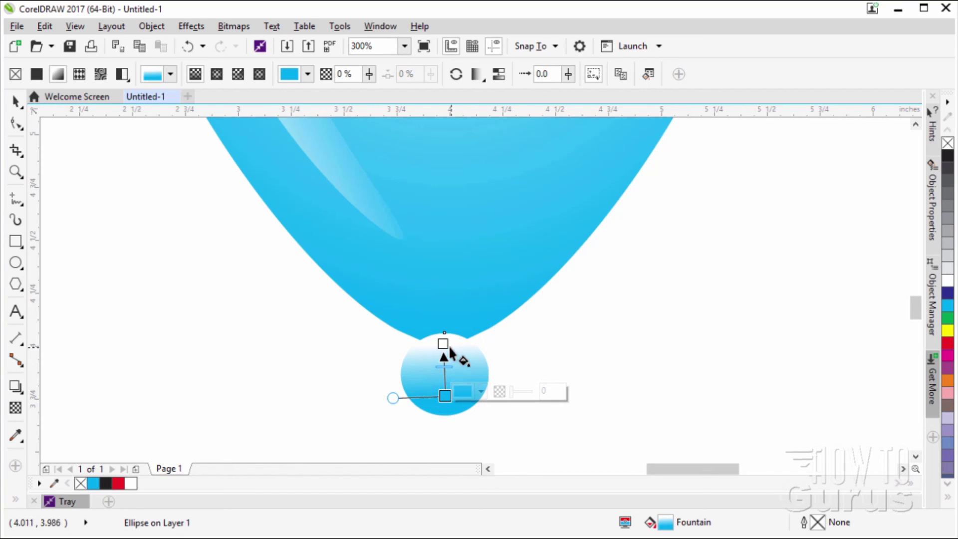
Set the transparency of the gradient's white node on the small ellipse to 25 and deselect the ellipse
left_click(443, 343)
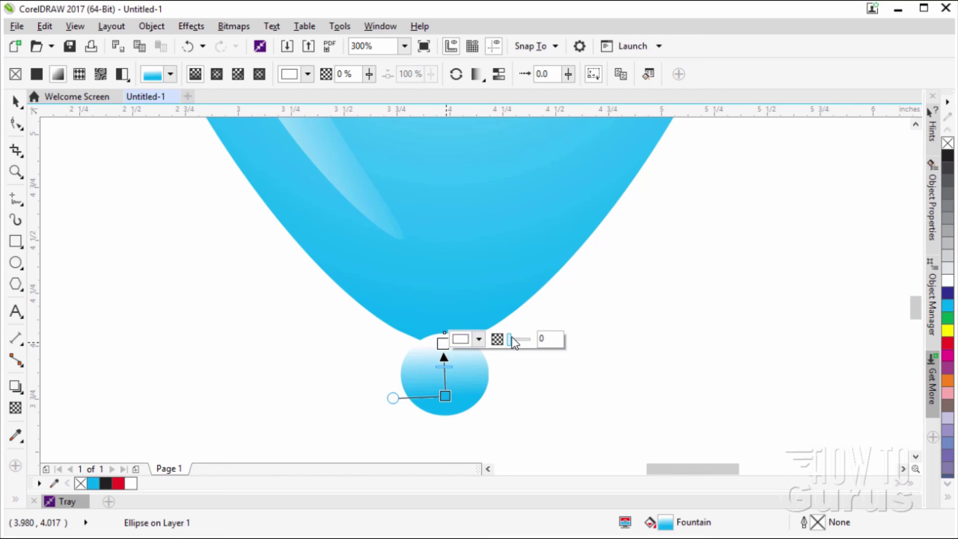
left_click_drag(510, 341, 517, 337)
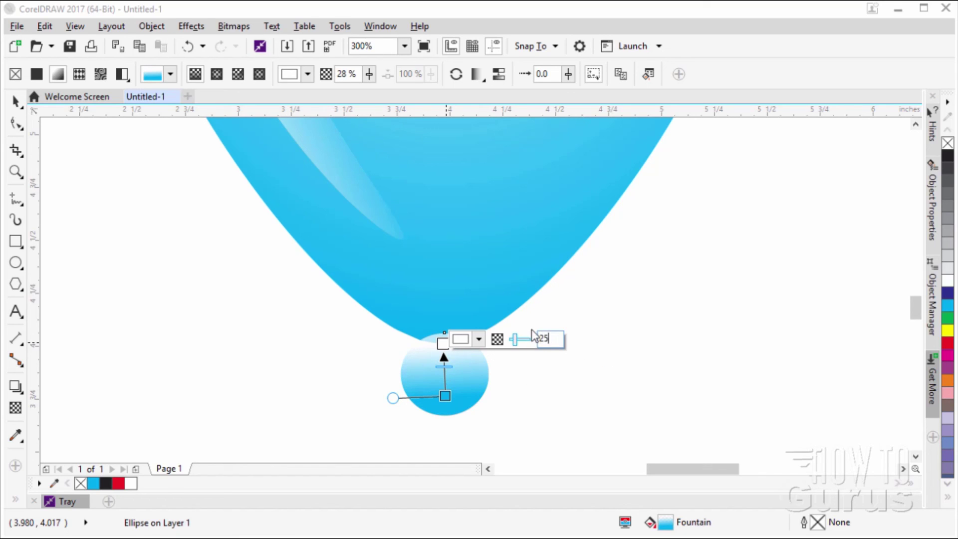
left_click(16, 101)
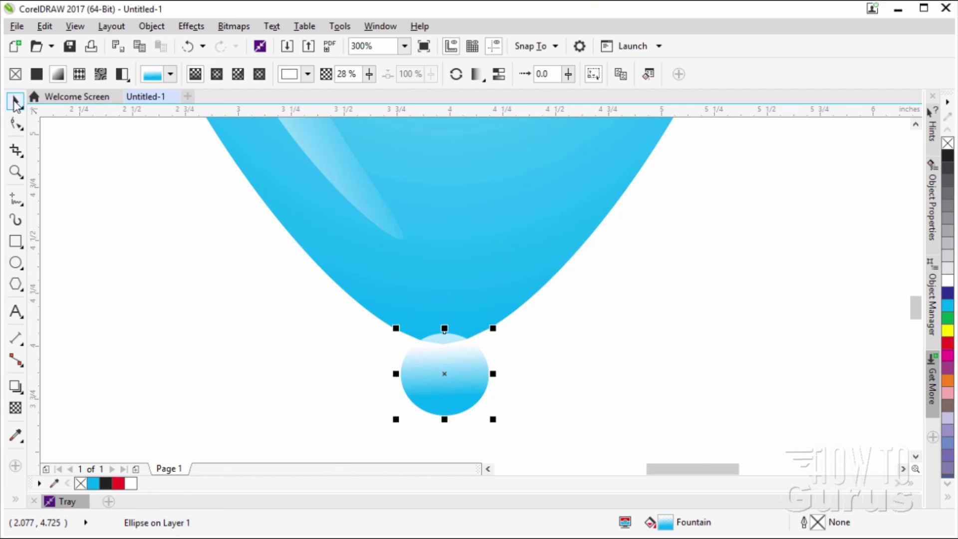
left_click(404, 358)
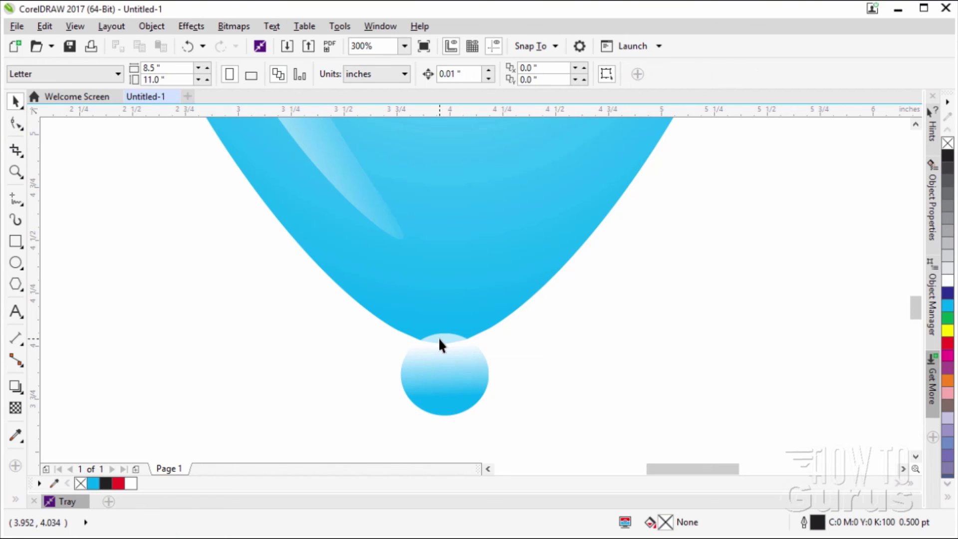
Convert the small ellipse to curves and pull its bottom node up to about its centre, arching the lower edge into a knot
left_click(448, 393)
right_click(433, 382)
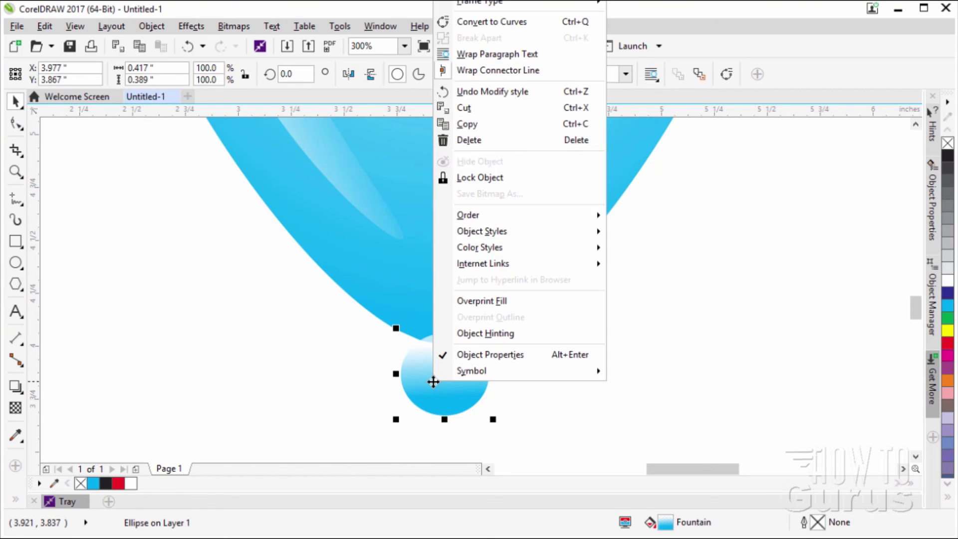
left_click(487, 22)
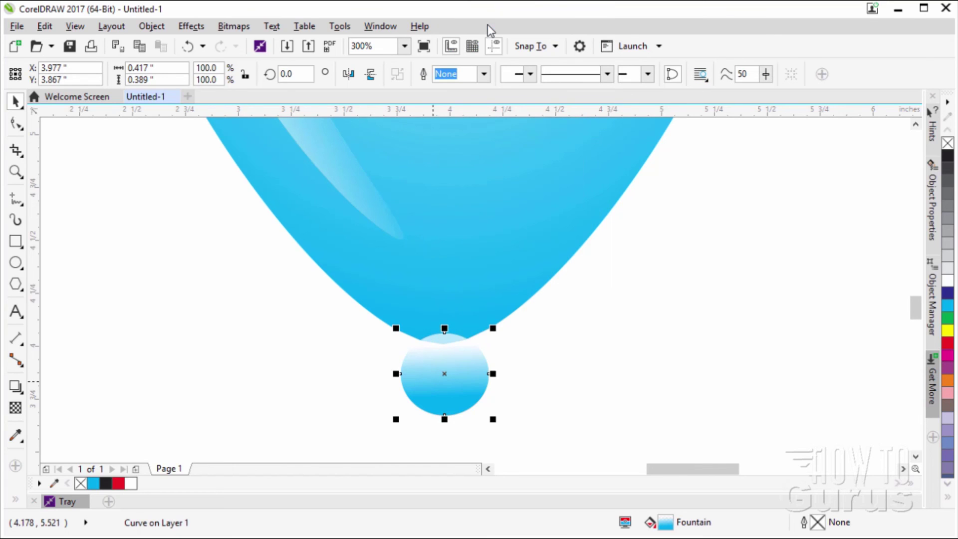
left_click(17, 125)
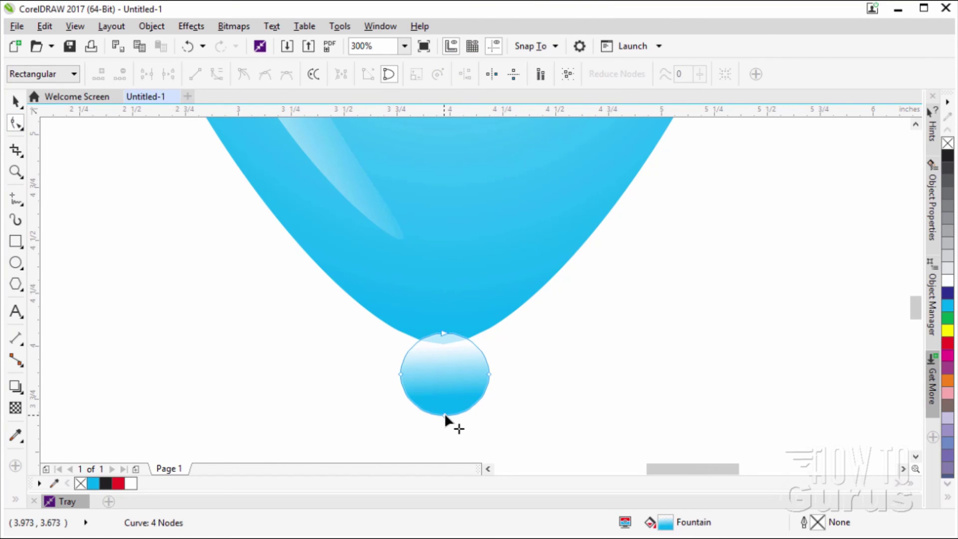
left_click_drag(444, 412, 444, 369)
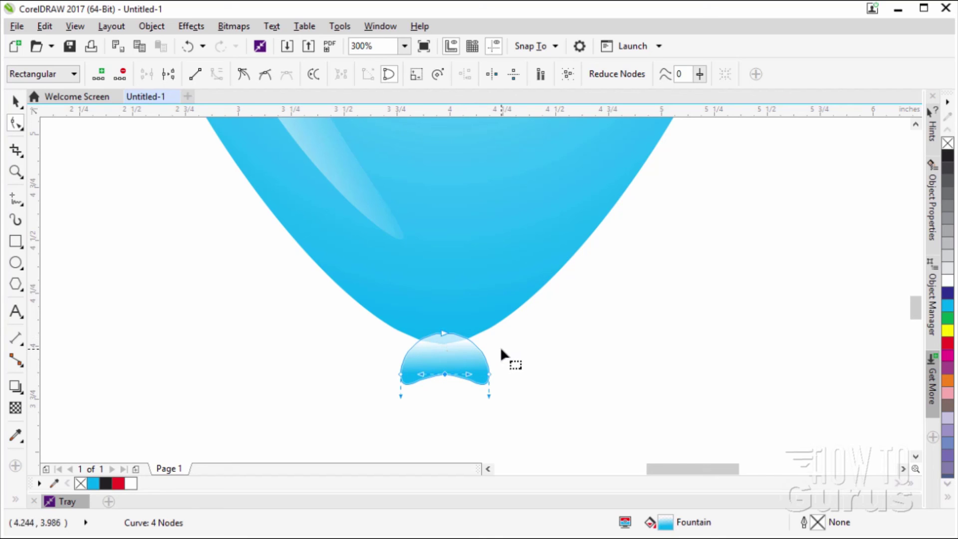
Nudge the knot's bottom node slightly higher in 0.01-inch increments to deepen the arch, and deselect the knot
key("Up")
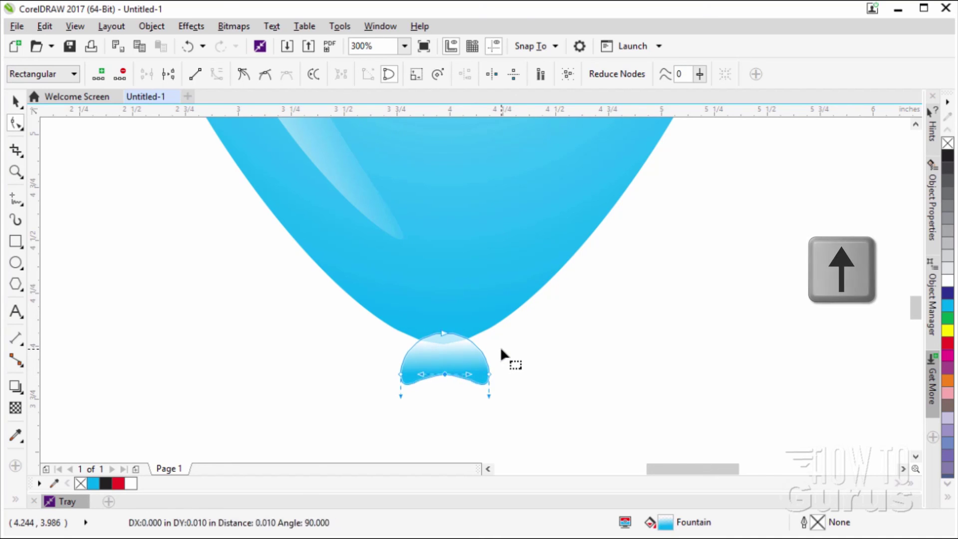
key("Up")
key("Up")
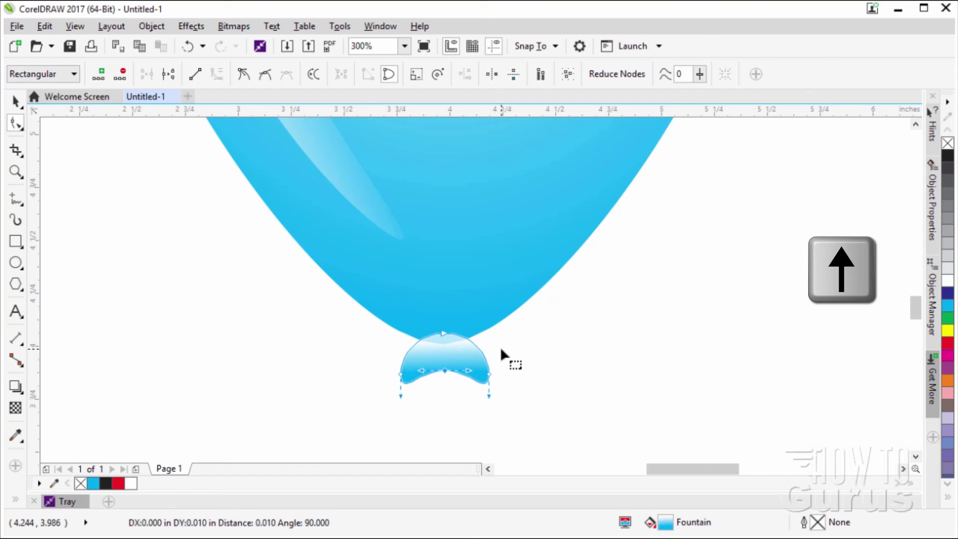
key("Up")
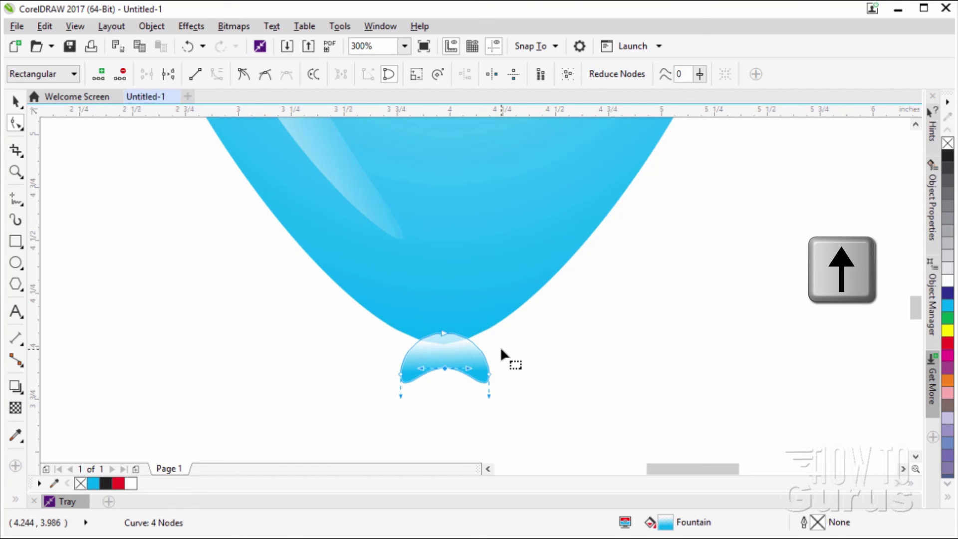
left_click(16, 102)
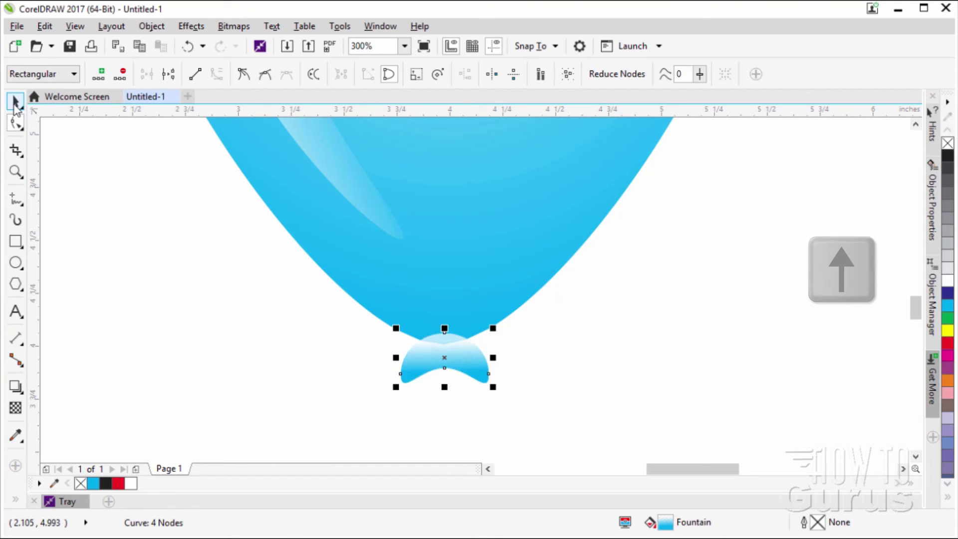
scroll(581, 298, "down", 1)
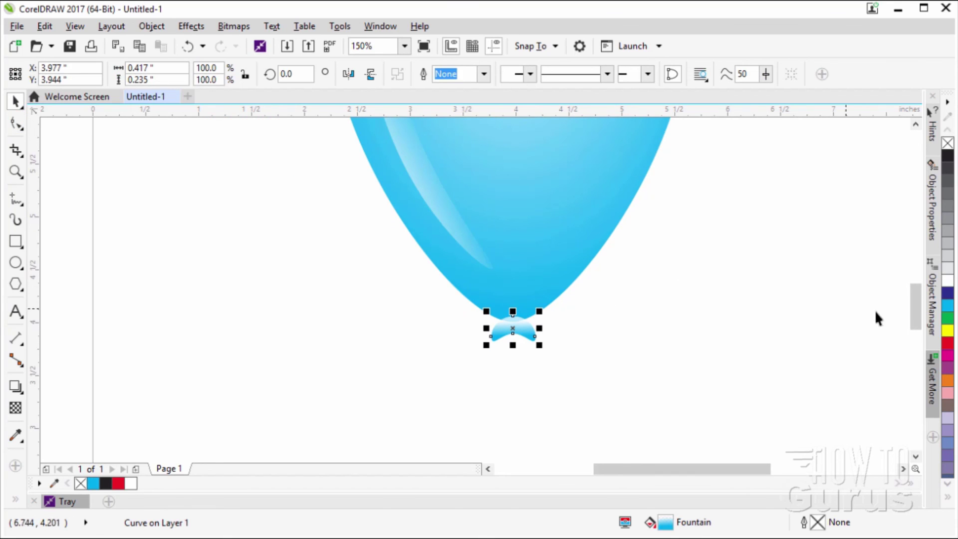
left_click_drag(919, 297, 918, 280)
scroll(502, 274, "down", 1)
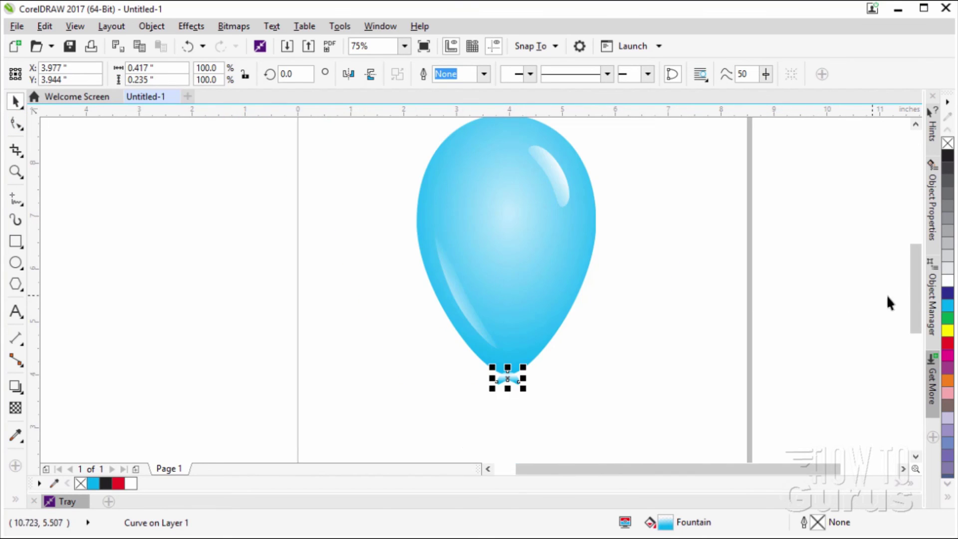
key("Escape")
left_click_drag(587, 471, 615, 469)
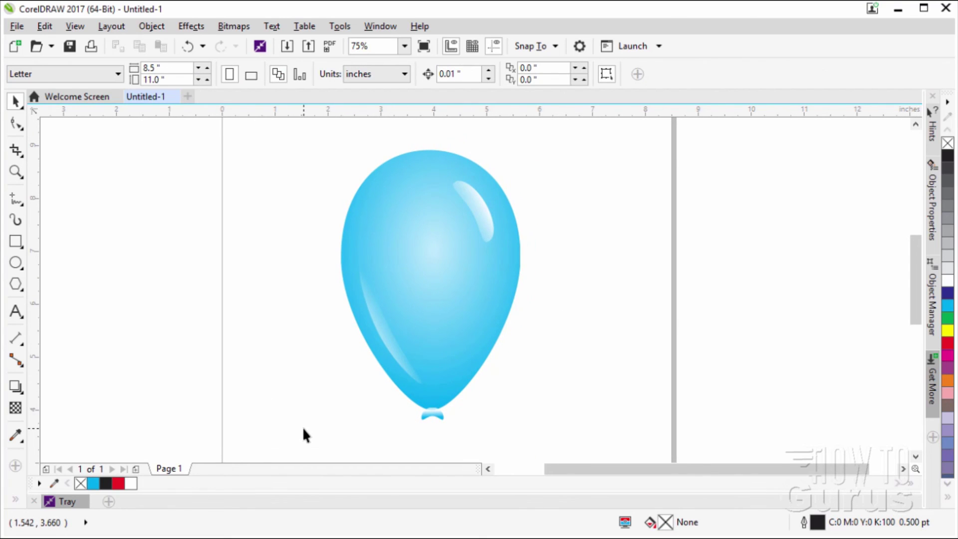